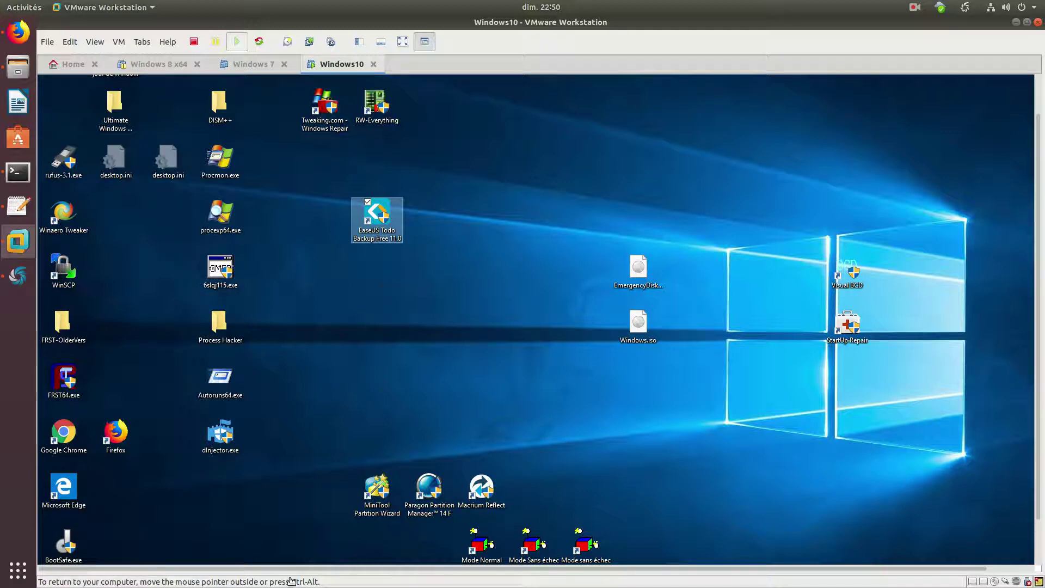
Move the EaseUS Todo Backup Free 11.0 shortcut to an empty spot in the upper middle of the Windows desktop.
{"action": "left_click_drag", "start_coordinate": [1039, 182], "coordinate": [1013, 303]}
{"action": "left_click_drag", "start_coordinate": [381, 168], "coordinate": [488, 349]}
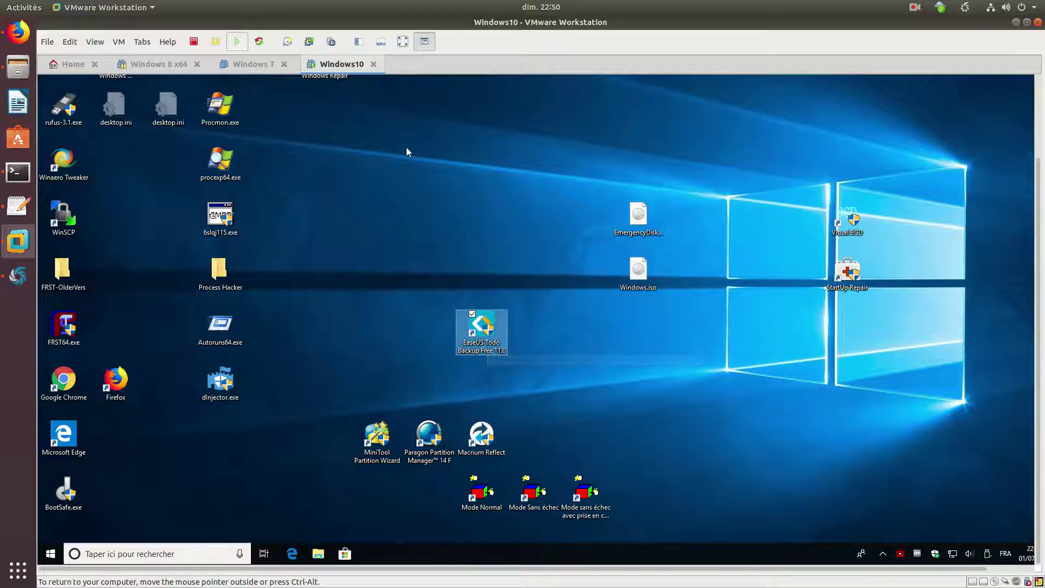
{"action": "left_click", "coordinate": [415, 273]}
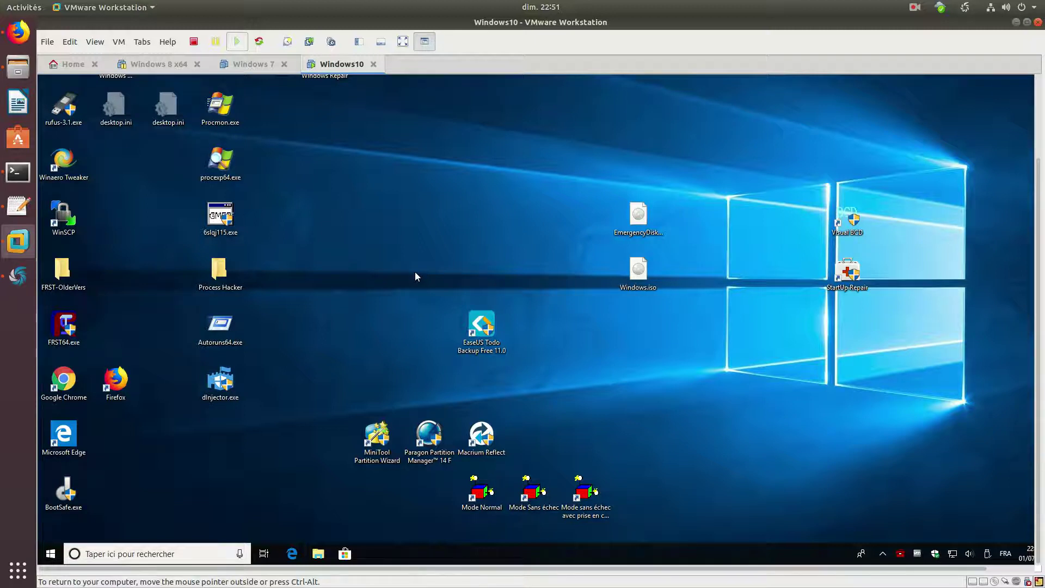
{"action": "left_click", "coordinate": [467, 322]}
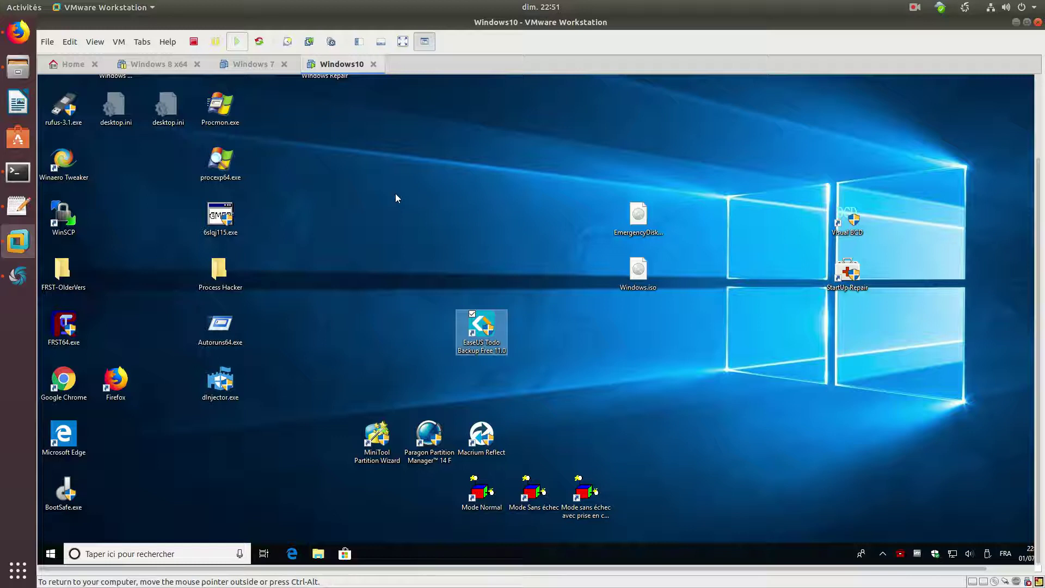
{"action": "left_click_drag", "start_coordinate": [483, 326], "coordinate": [437, 212]}
{"action": "left_click", "coordinate": [422, 175]}
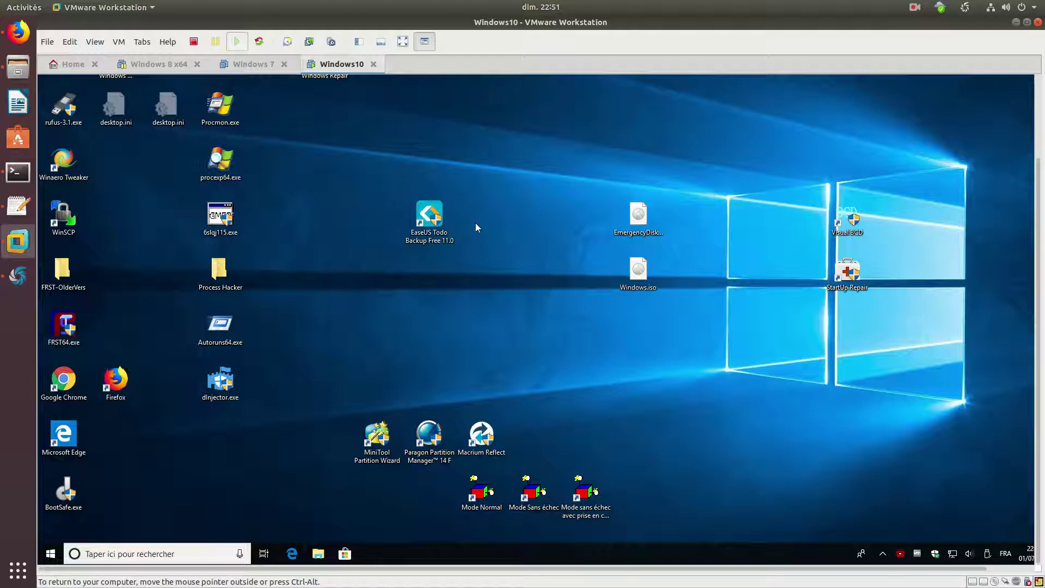
Launch EaseUS Todo Backup Free 11.0 and shift its window slightly on the desktop.
{"action": "double_click", "coordinate": [435, 218]}
{"action": "left_click", "coordinate": [501, 338]}
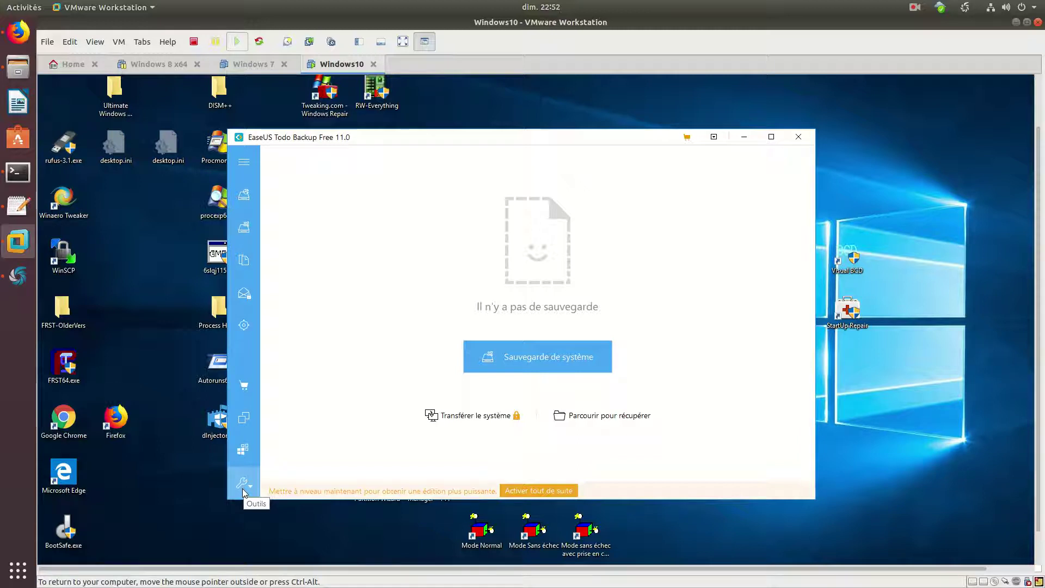
{"action": "left_click_drag", "start_coordinate": [440, 140], "coordinate": [412, 137]}
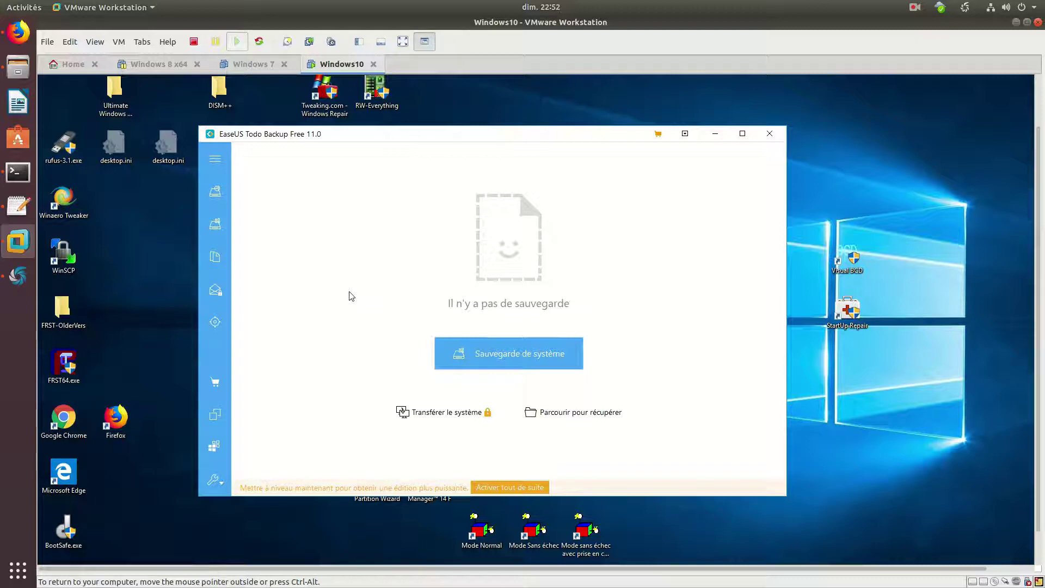
Review the settings for creating a rescue disk (Créer un disque de secours) and leave without creating one.
{"action": "left_click", "coordinate": [225, 485]}
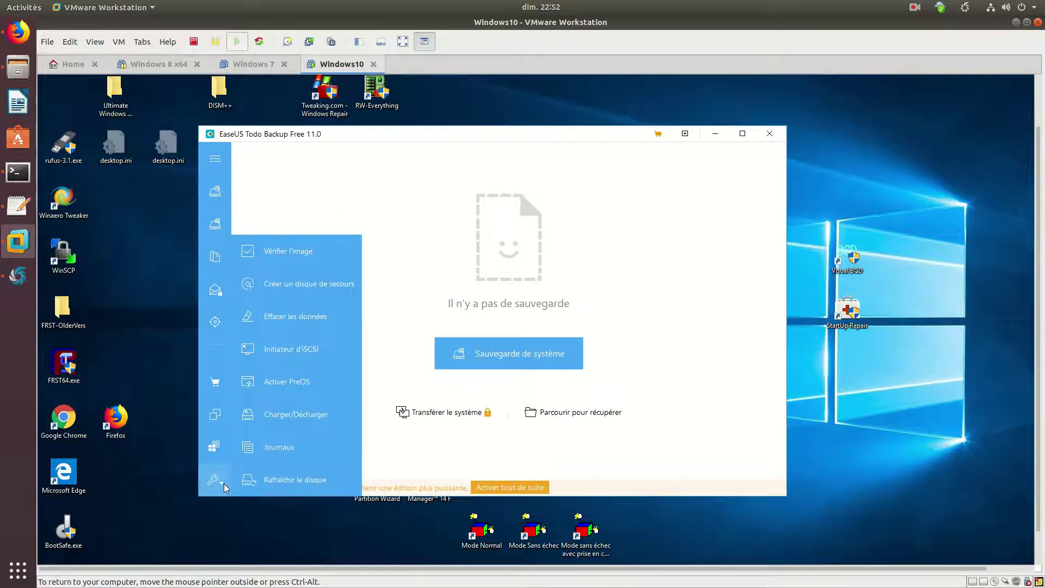
{"action": "left_click", "coordinate": [306, 296]}
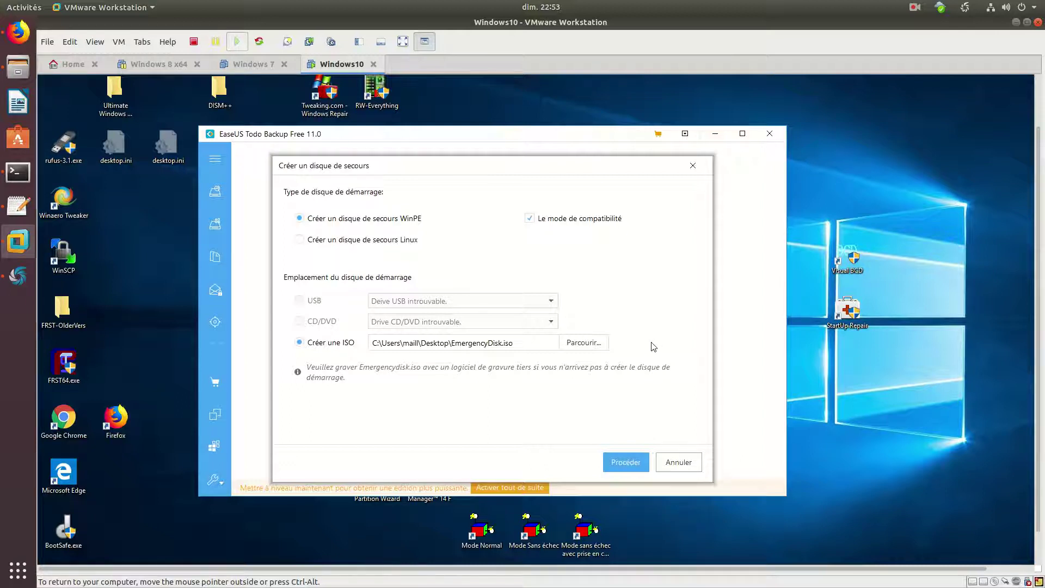
{"action": "left_click", "coordinate": [696, 463]}
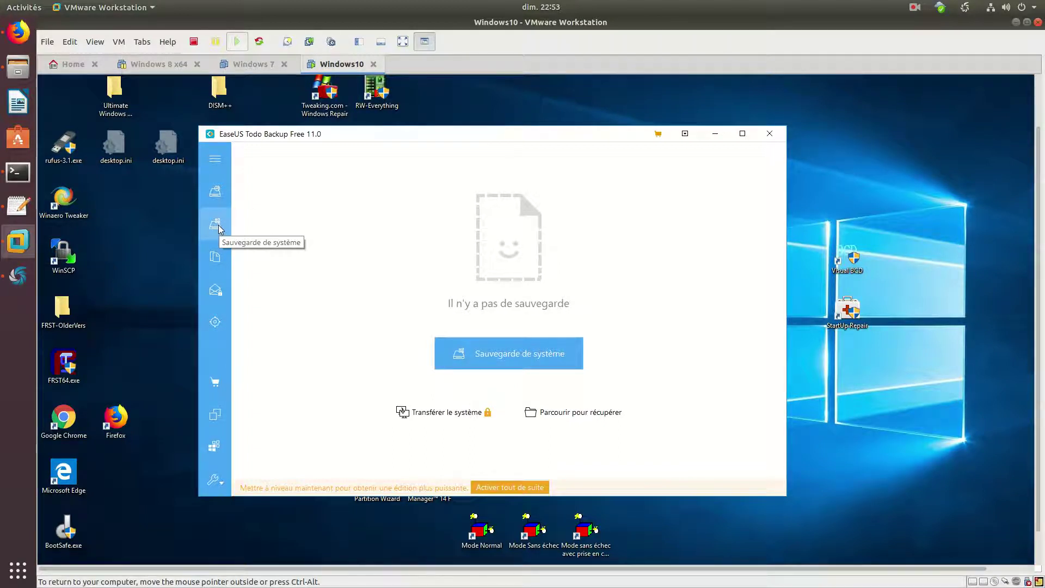
Start setting up a system backup (Sauvegarde de système) with Microsoft Windows 10 as the source.
{"action": "left_click", "coordinate": [515, 354]}
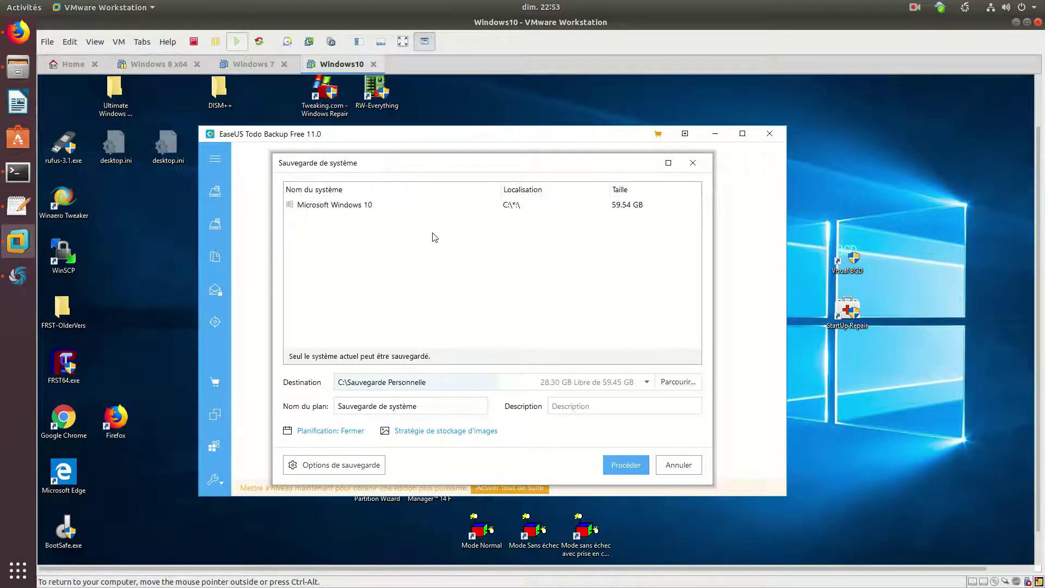
{"action": "left_click", "coordinate": [356, 209]}
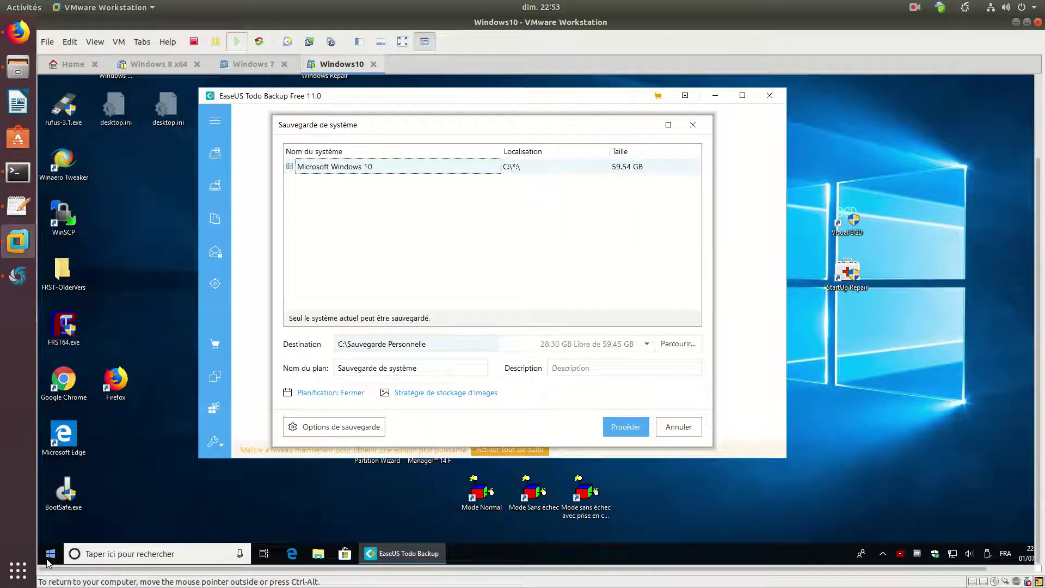
Show the virtual machine in full screen and examine the partitions of Disque 0 and Disque 1 in Disk Management.
{"action": "left_click", "coordinate": [403, 41]}
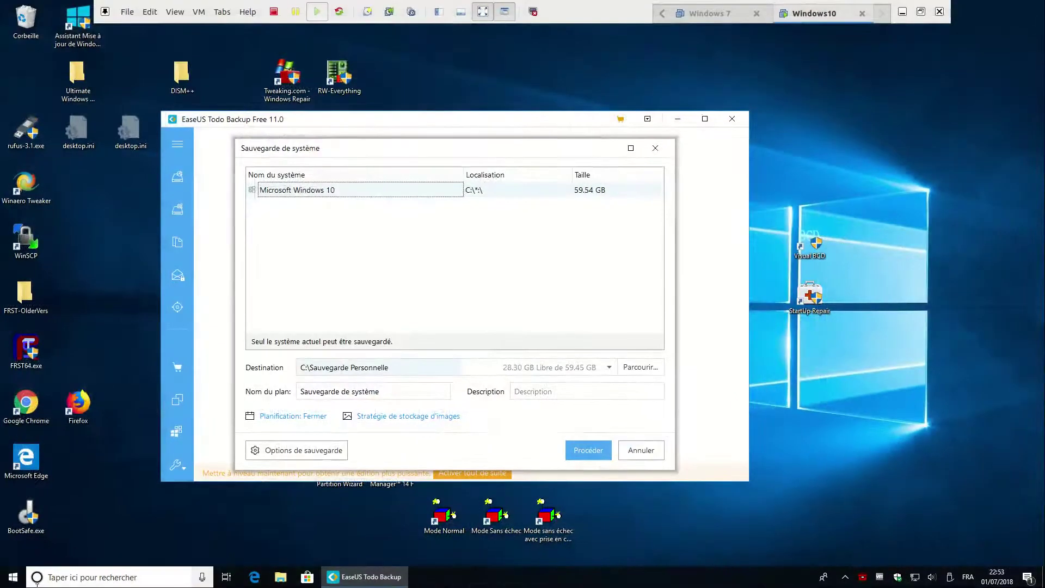
{"action": "right_click", "coordinate": [13, 577]}
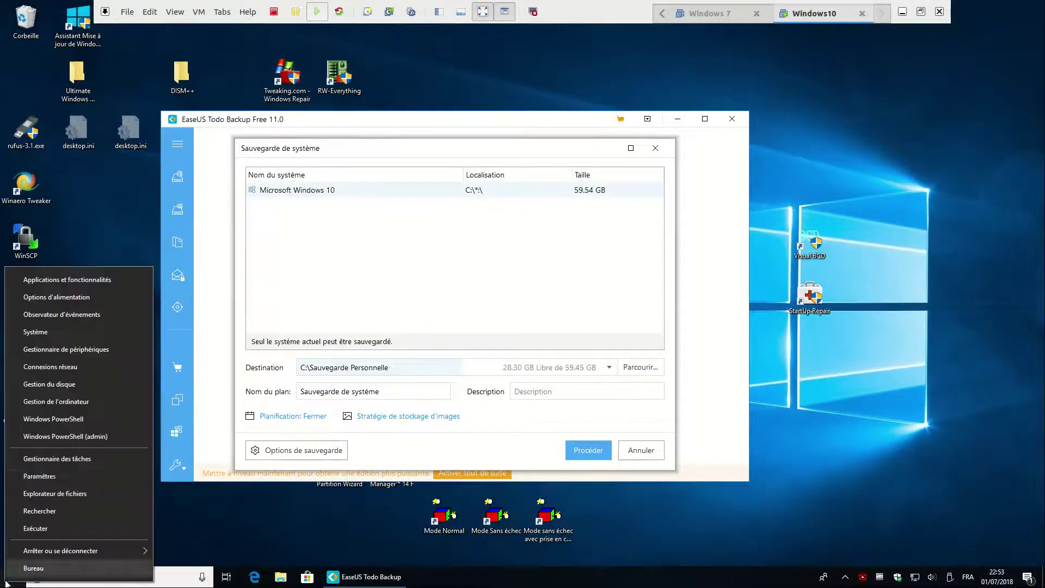
{"action": "left_click", "coordinate": [129, 381]}
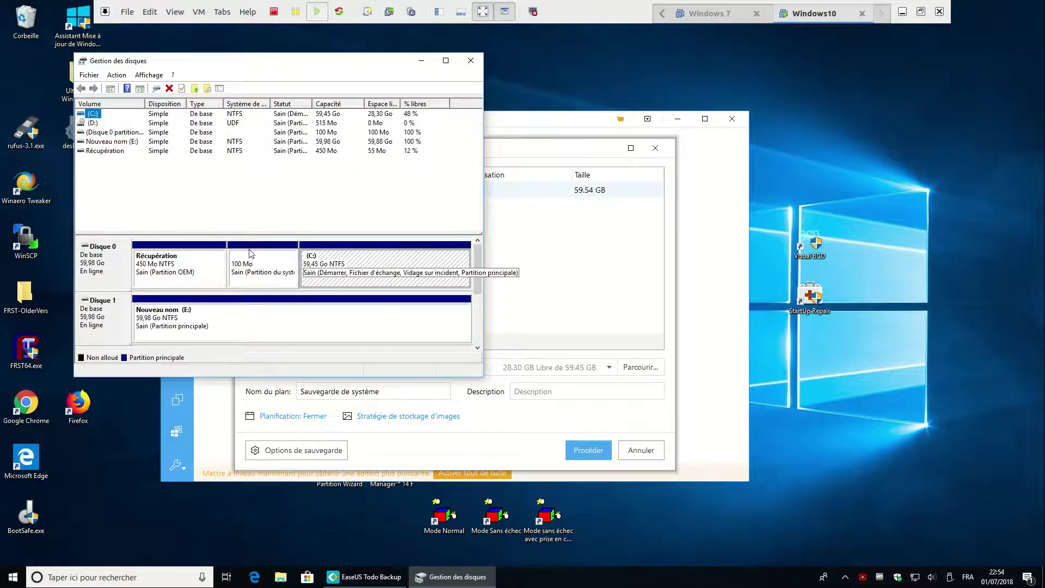
{"action": "left_click", "coordinate": [355, 265]}
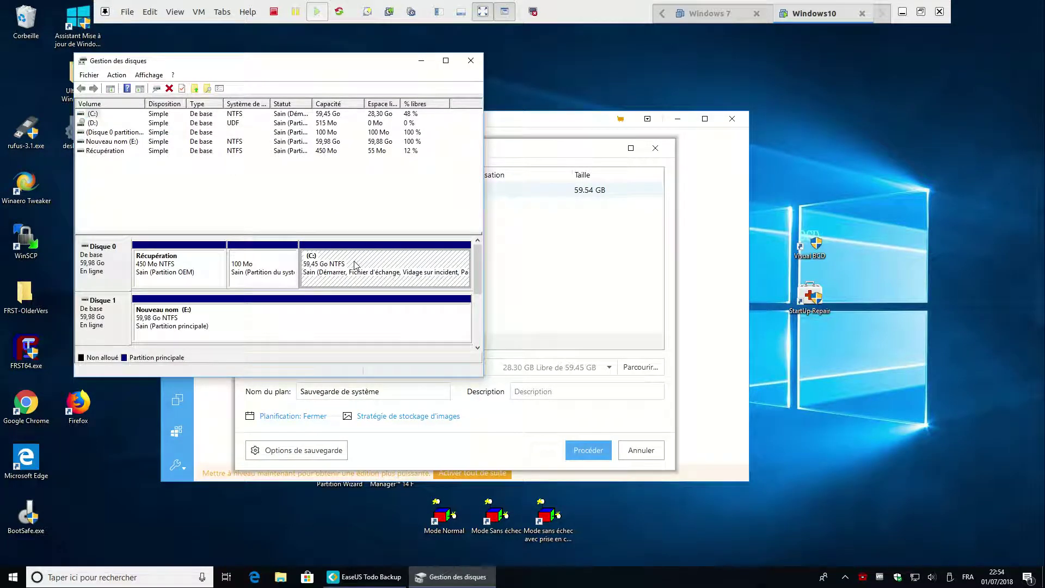
{"action": "left_click", "coordinate": [260, 259]}
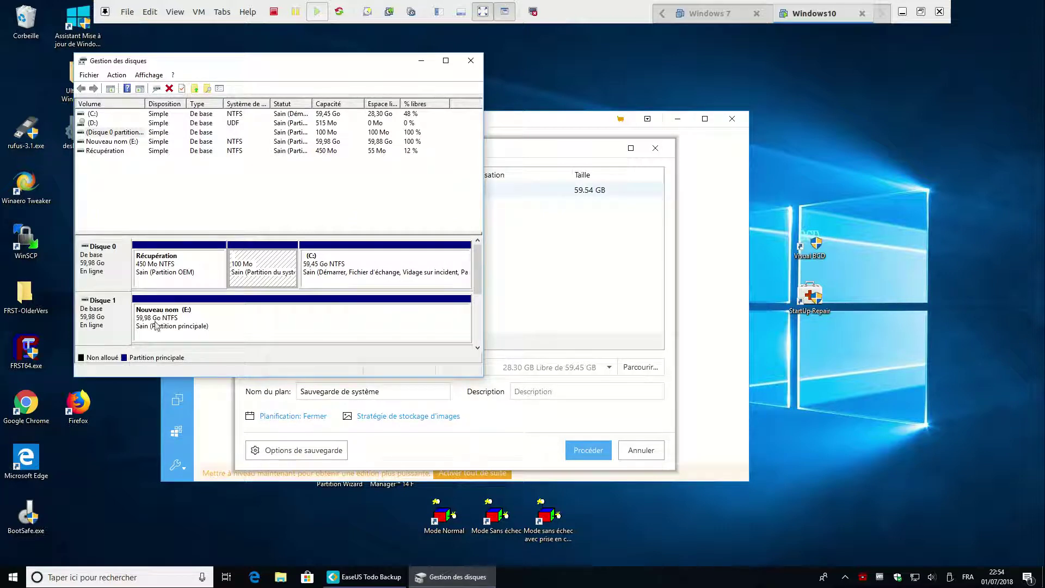
{"action": "left_click", "coordinate": [223, 306]}
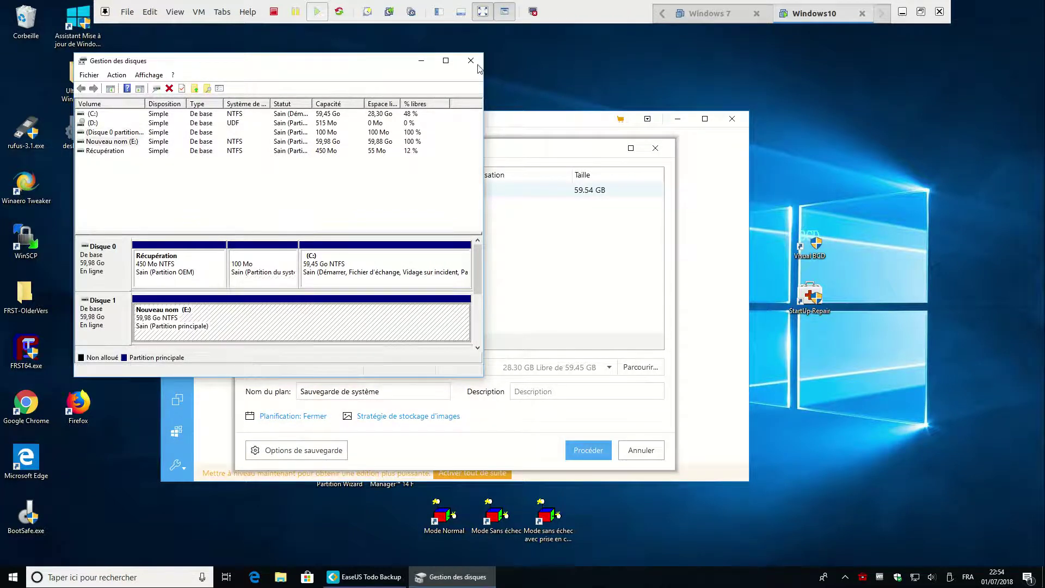
{"action": "left_click", "coordinate": [471, 60]}
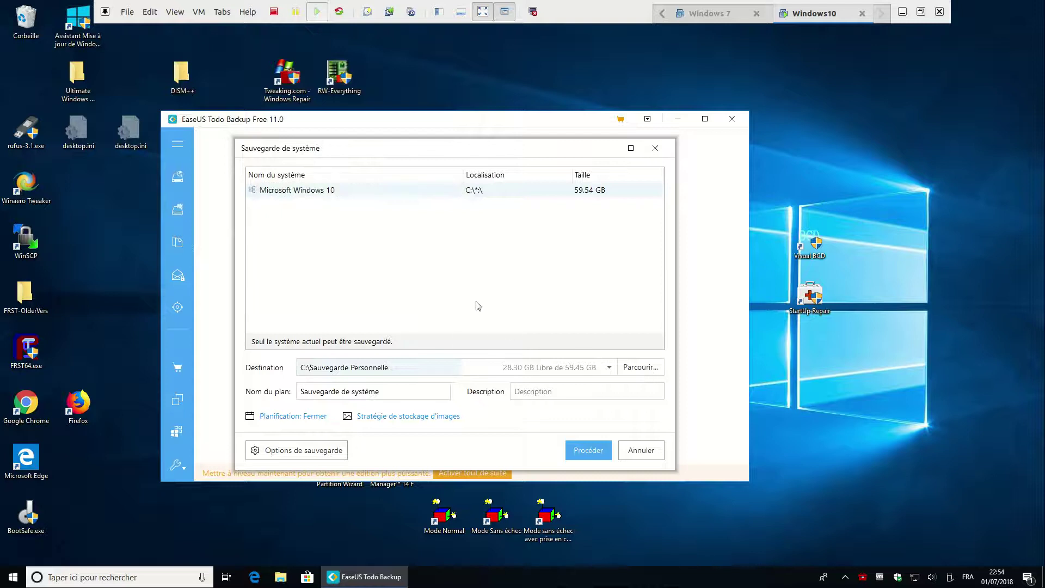
Set the backup destination to the Sauvegarde folder on drive E:.
{"action": "left_click", "coordinate": [640, 369]}
{"action": "left_click", "coordinate": [340, 265]}
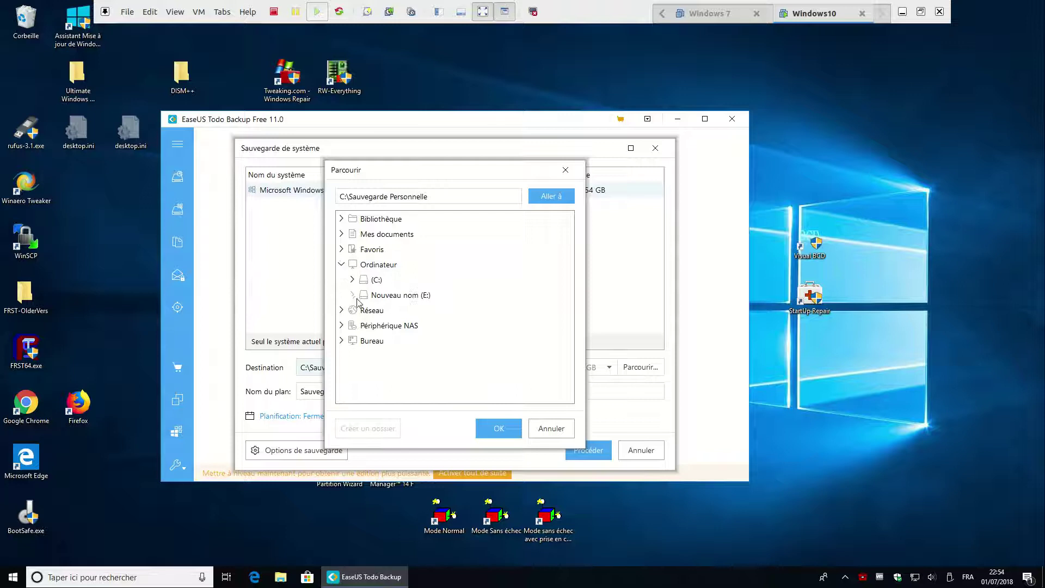
{"action": "left_click", "coordinate": [352, 295]}
{"action": "left_click", "coordinate": [410, 327]}
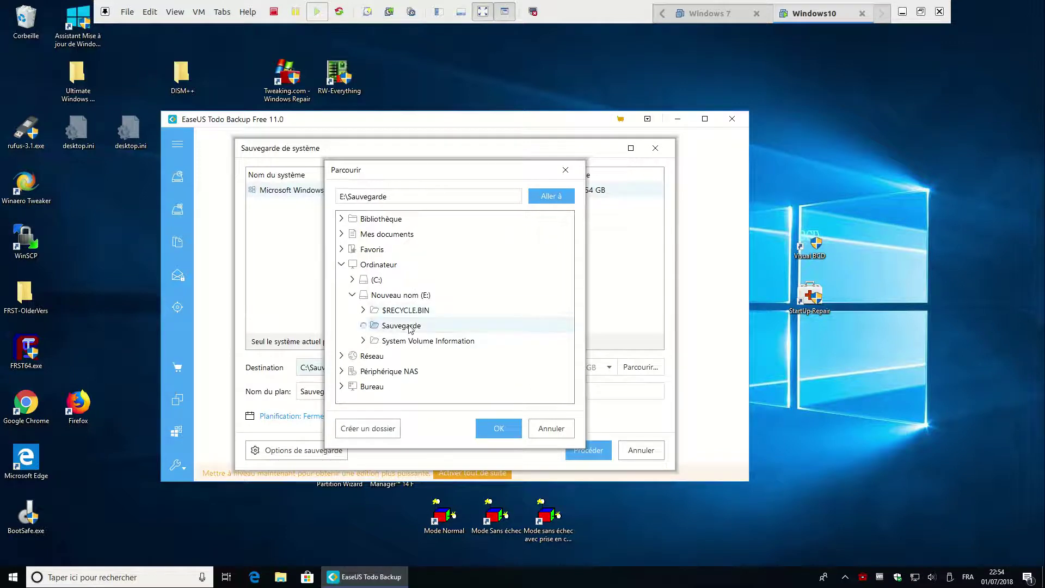
{"action": "left_click", "coordinate": [495, 427]}
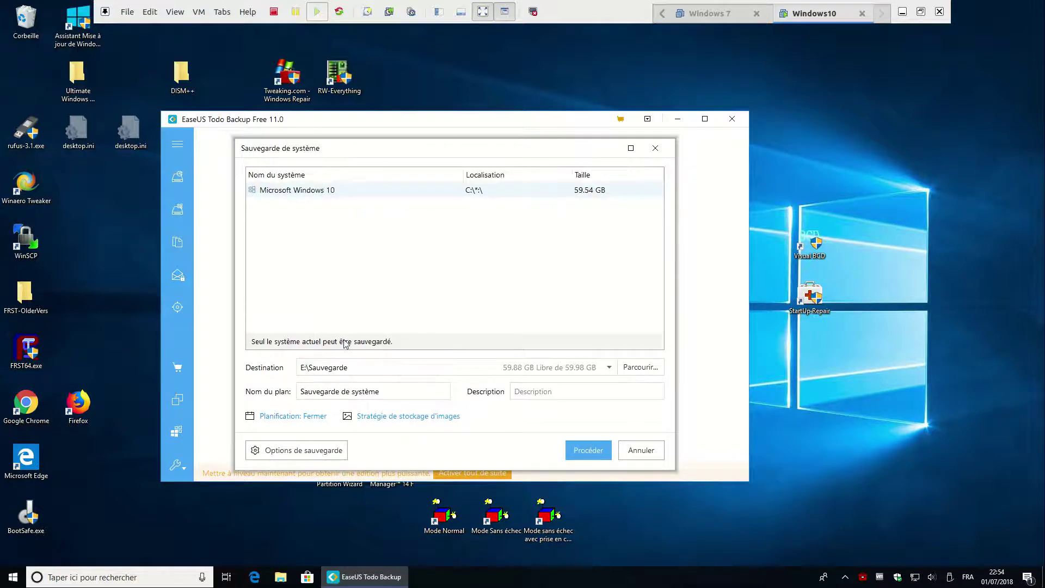
Review the daily, weekly and monthly options of the backup schedule and leave without saving a schedule.
{"action": "left_click", "coordinate": [287, 418]}
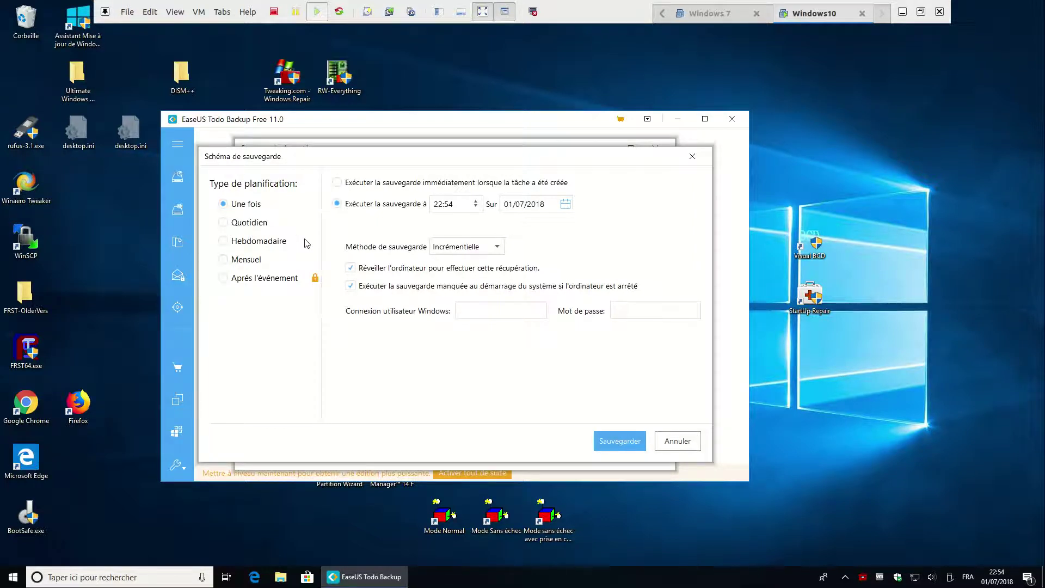
{"action": "left_click", "coordinate": [251, 223]}
{"action": "left_click", "coordinate": [256, 241]}
{"action": "left_click", "coordinate": [256, 260]}
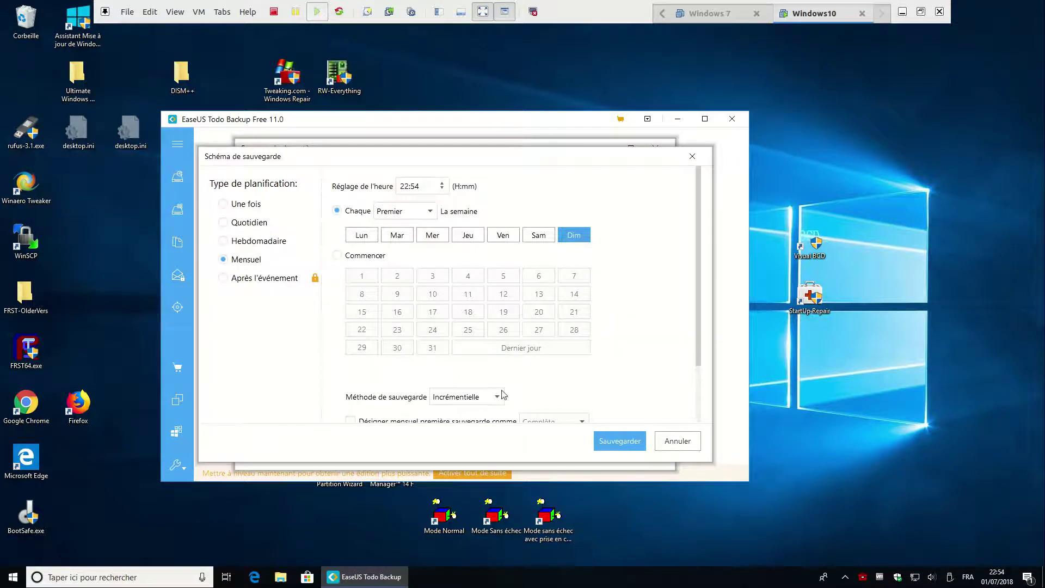
{"action": "scroll", "coordinate": [436, 391], "scroll_direction": "down", "scroll_amount": 1}
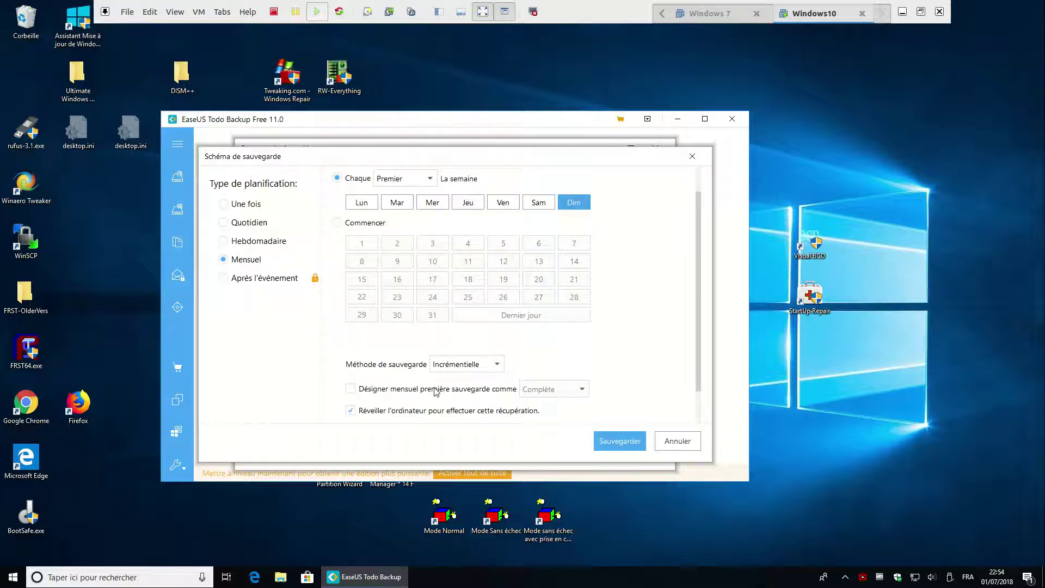
{"action": "scroll", "coordinate": [435, 391], "scroll_direction": "down", "scroll_amount": 1}
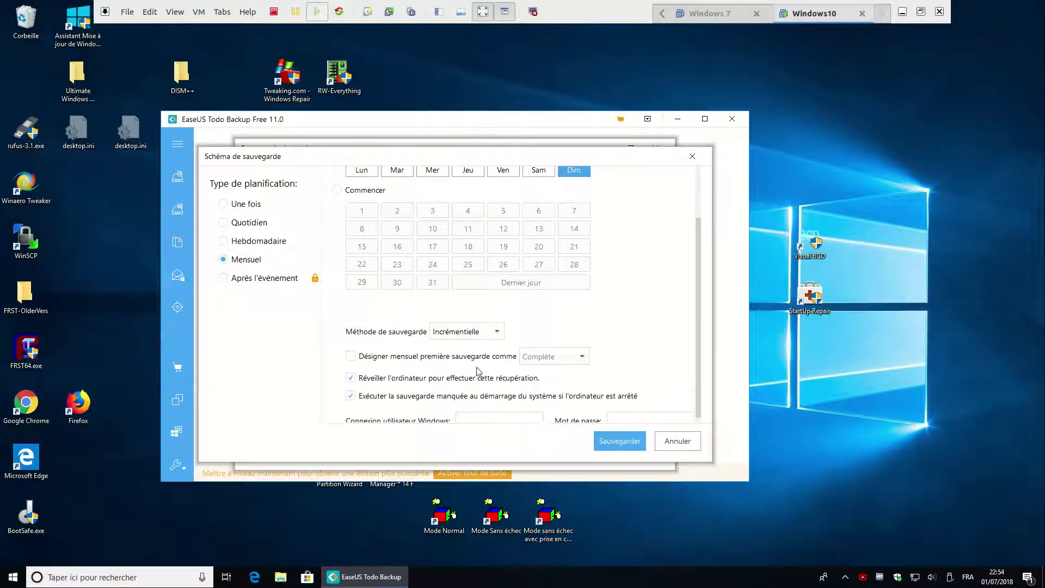
{"action": "left_click", "coordinate": [678, 442]}
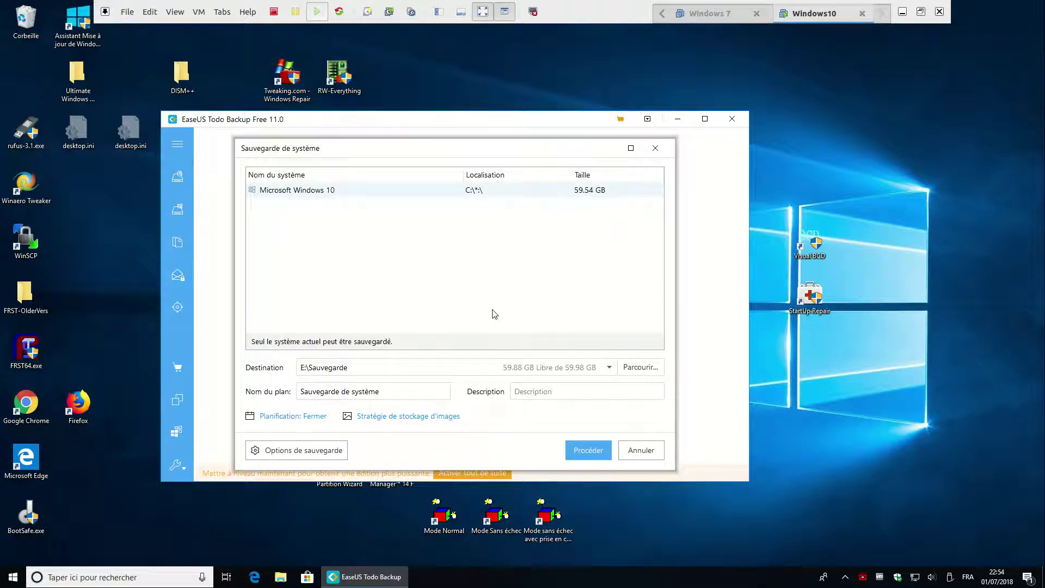
Review the backup options, including encryption, performance, e-mail notification, custom commands, file exclusion and advanced settings, and leave without saving.
{"action": "left_click", "coordinate": [294, 452]}
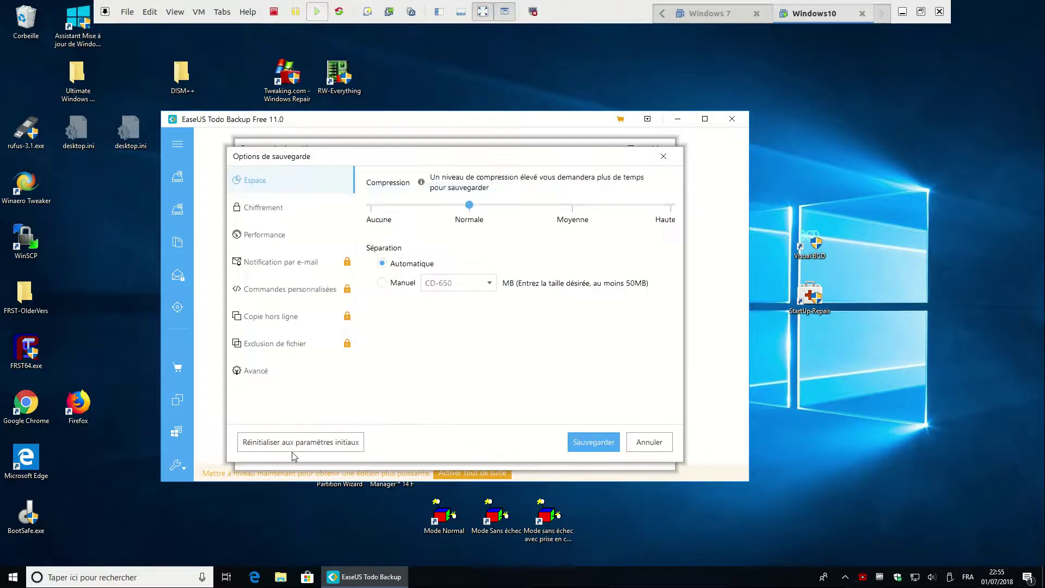
{"action": "left_click", "coordinate": [282, 209]}
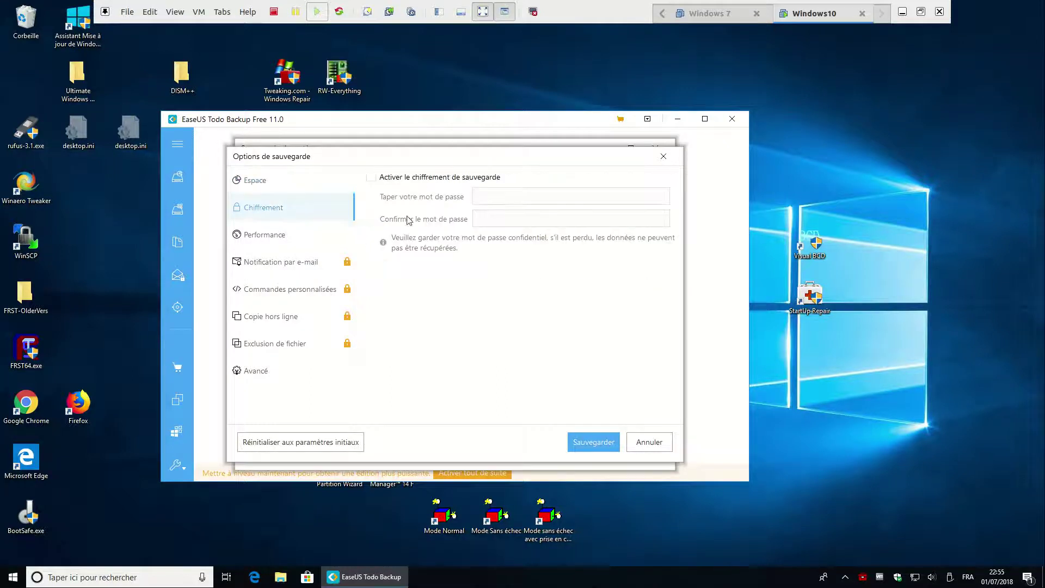
{"action": "left_click", "coordinate": [299, 237]}
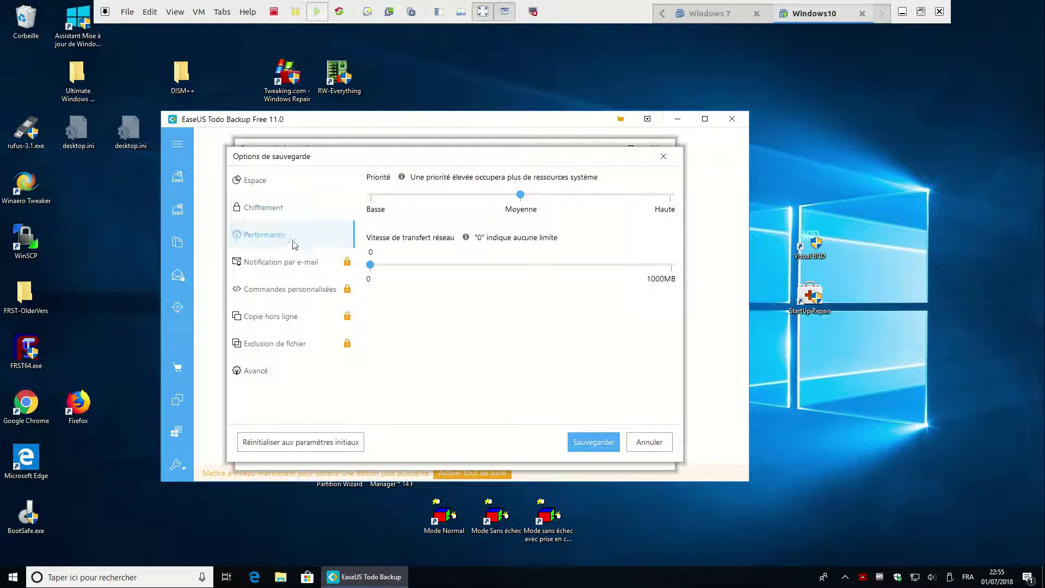
{"action": "left_click", "coordinate": [289, 269]}
{"action": "left_click", "coordinate": [289, 291]}
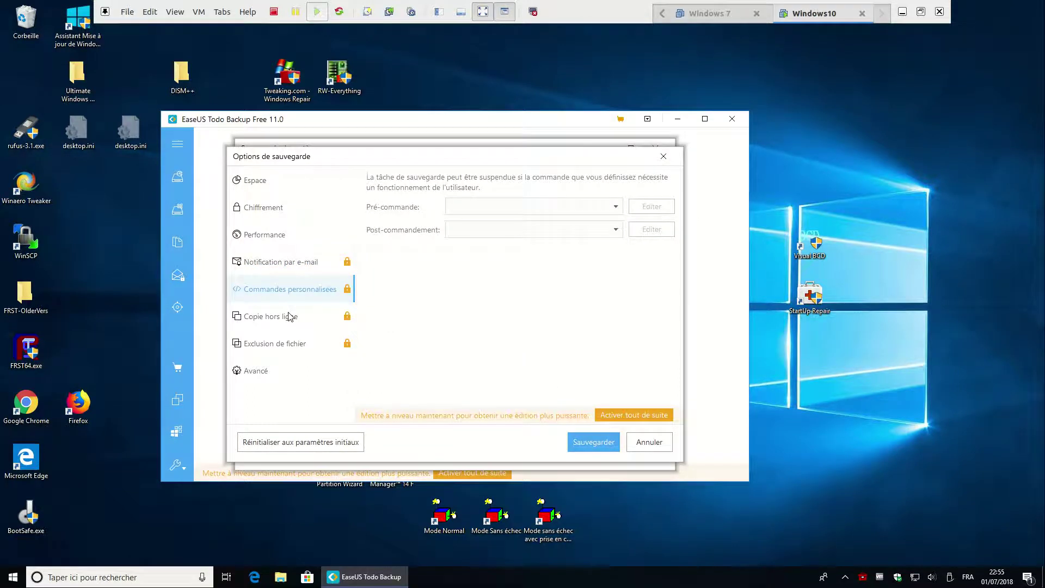
{"action": "left_click", "coordinate": [277, 238]}
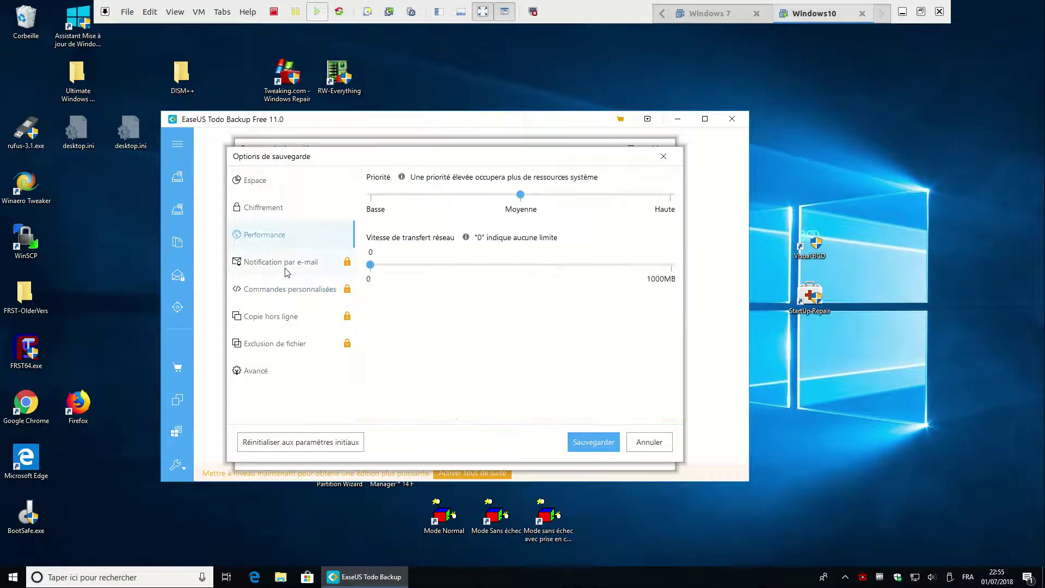
{"action": "left_click", "coordinate": [286, 271]}
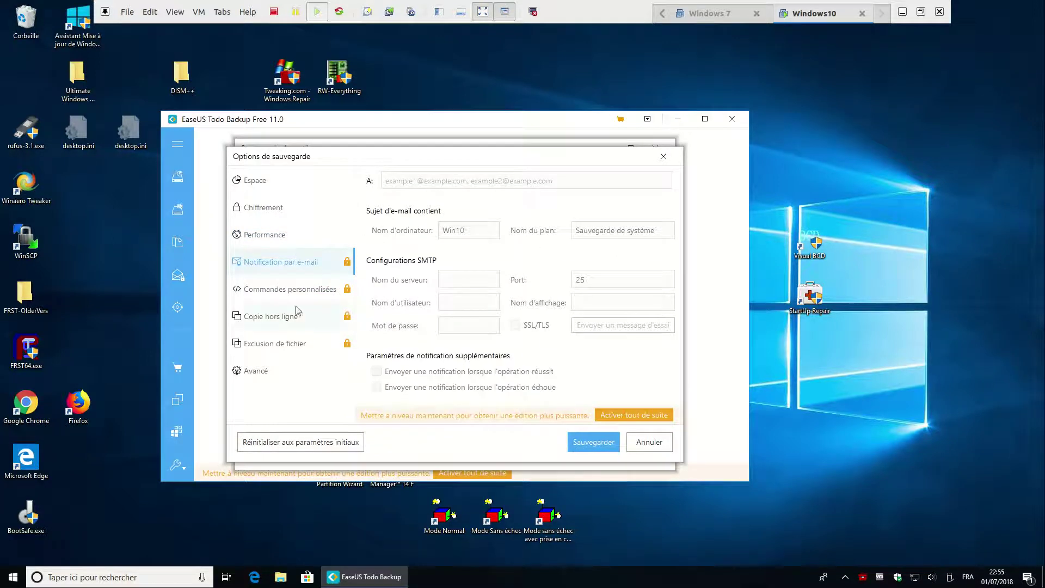
{"action": "left_click", "coordinate": [297, 340]}
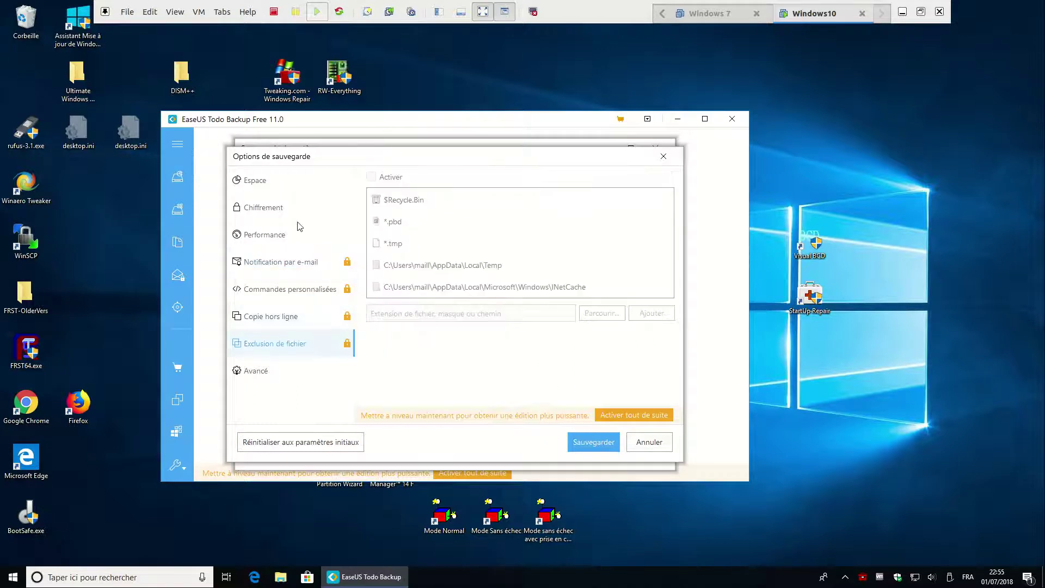
{"action": "left_click", "coordinate": [272, 375]}
{"action": "left_click", "coordinate": [653, 444]}
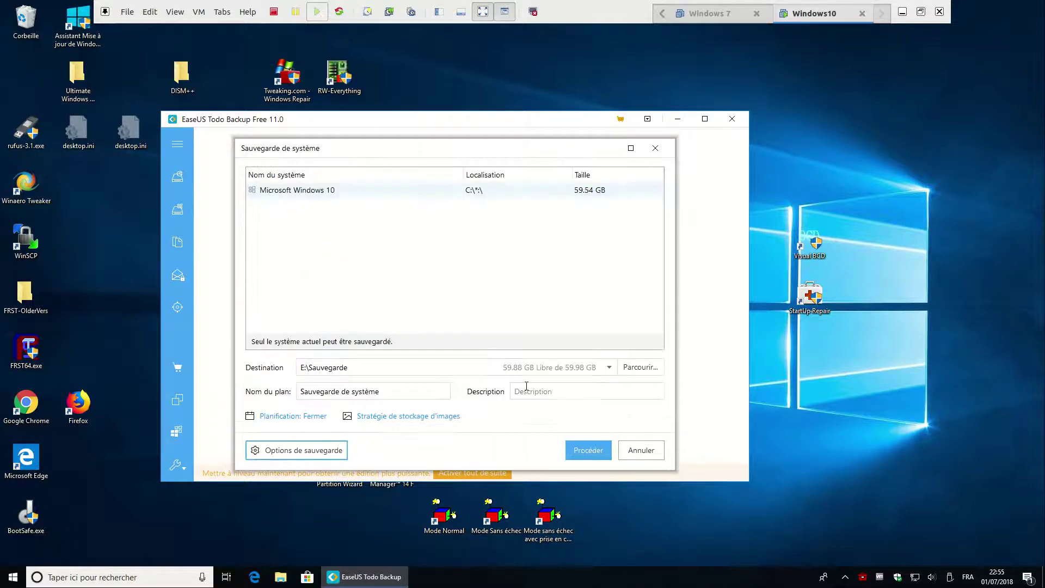
Try to start the system backup to E:\Sauvegarde, repeating the attempt once.
{"action": "left_click", "coordinate": [589, 449]}
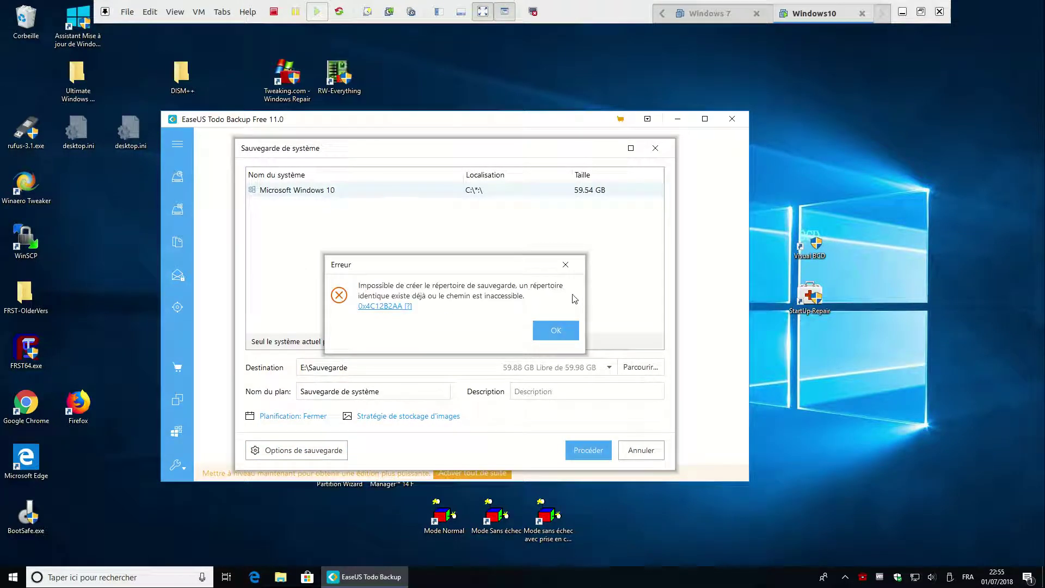
{"action": "left_click", "coordinate": [554, 334]}
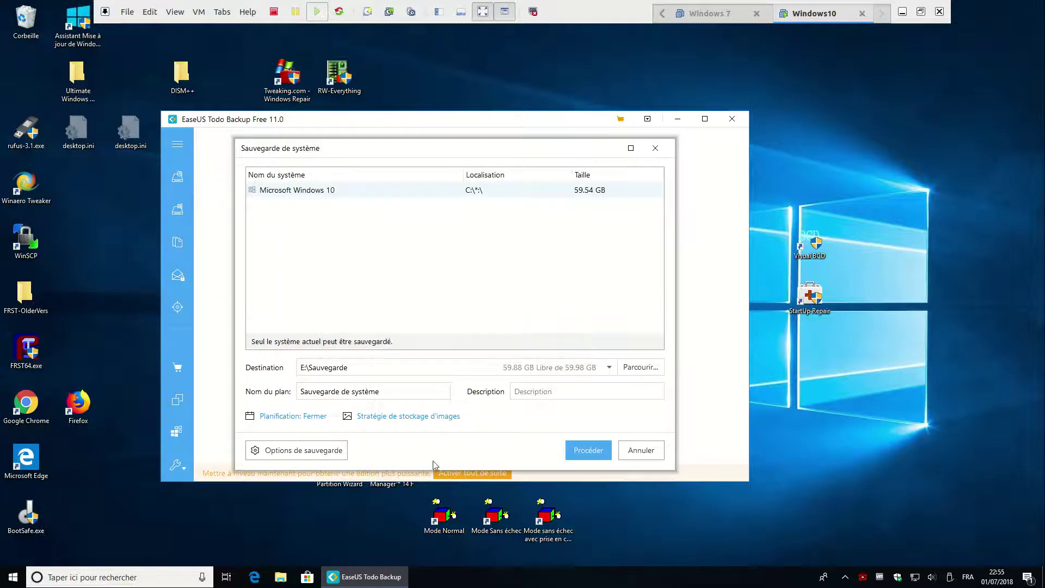
{"action": "left_click", "coordinate": [589, 454]}
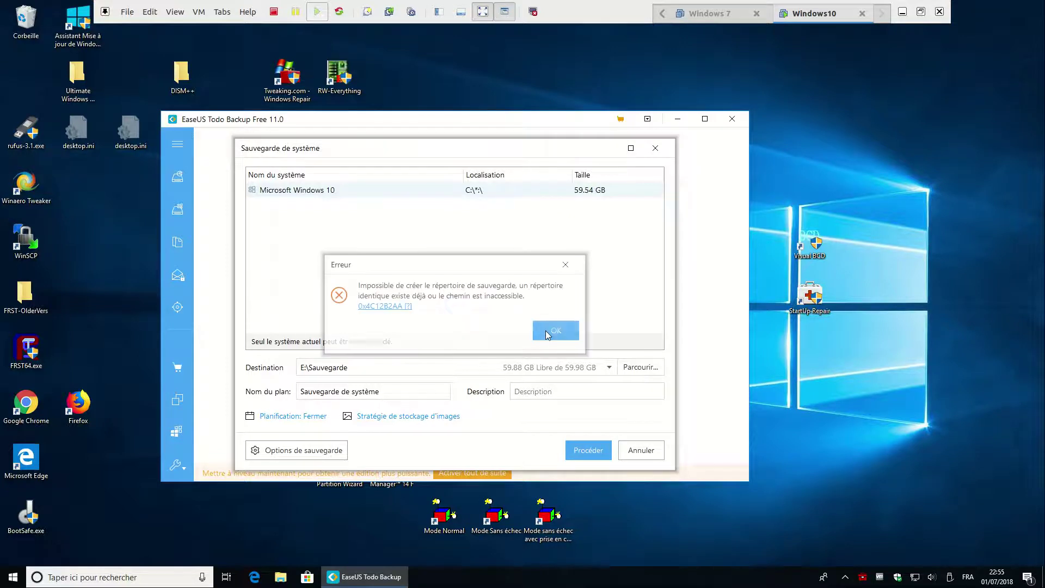
{"action": "left_click", "coordinate": [547, 333]}
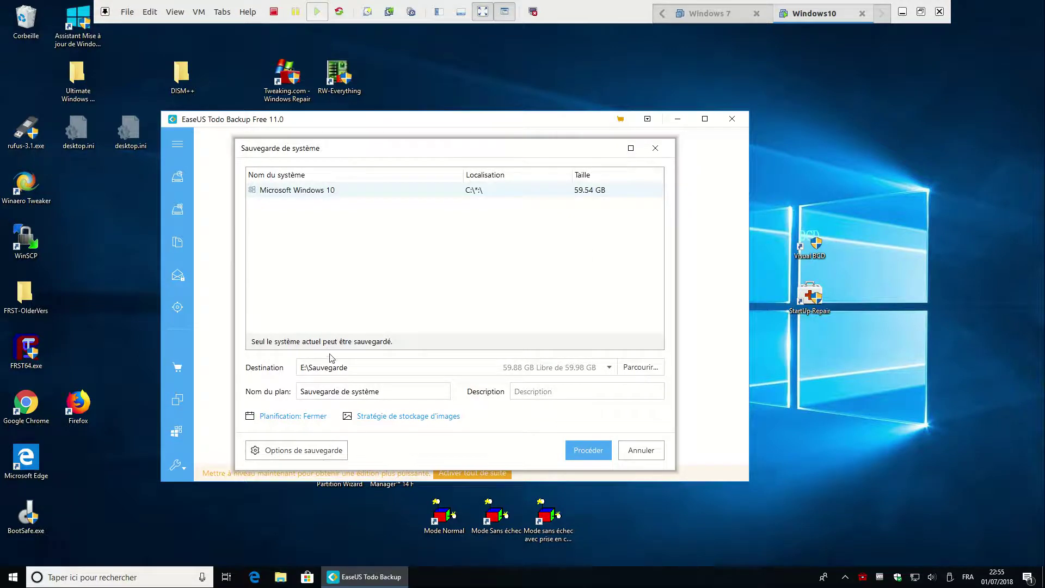
Delete the conflicting backup folder on drive E: and start the system backup to E:\Sauvegarde again.
{"action": "key", "text": "super+e"}
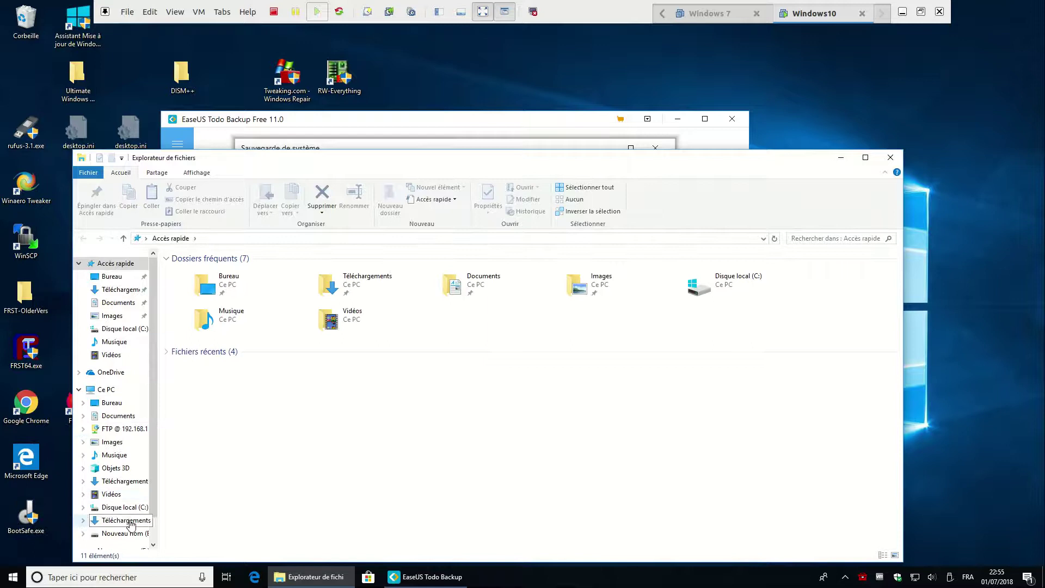
{"action": "left_click", "coordinate": [125, 533]}
{"action": "left_click", "coordinate": [229, 284]}
{"action": "key", "text": "Delete"}
{"action": "key", "text": "Return"}
{"action": "left_click", "coordinate": [890, 158]}
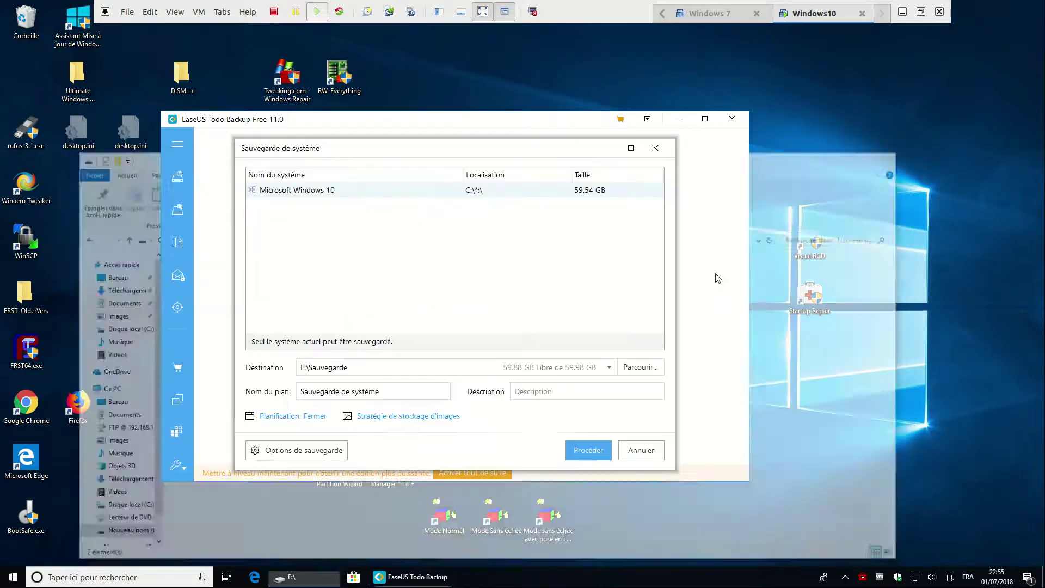
{"action": "left_click", "coordinate": [592, 453]}
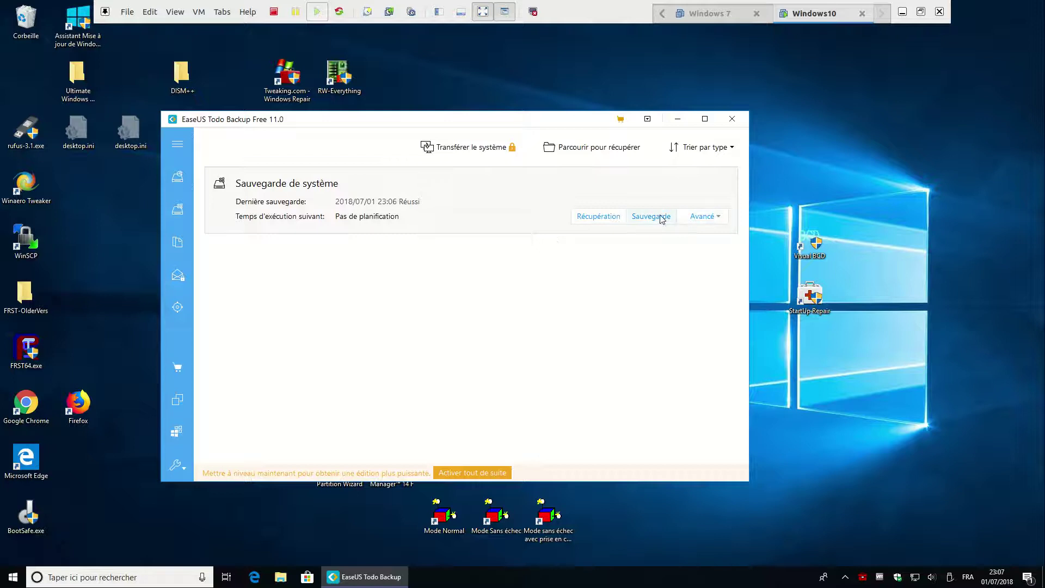
Open the storage location of the system backup, examine the image file, and close the folder and the backup program.
{"action": "left_click", "coordinate": [724, 218]}
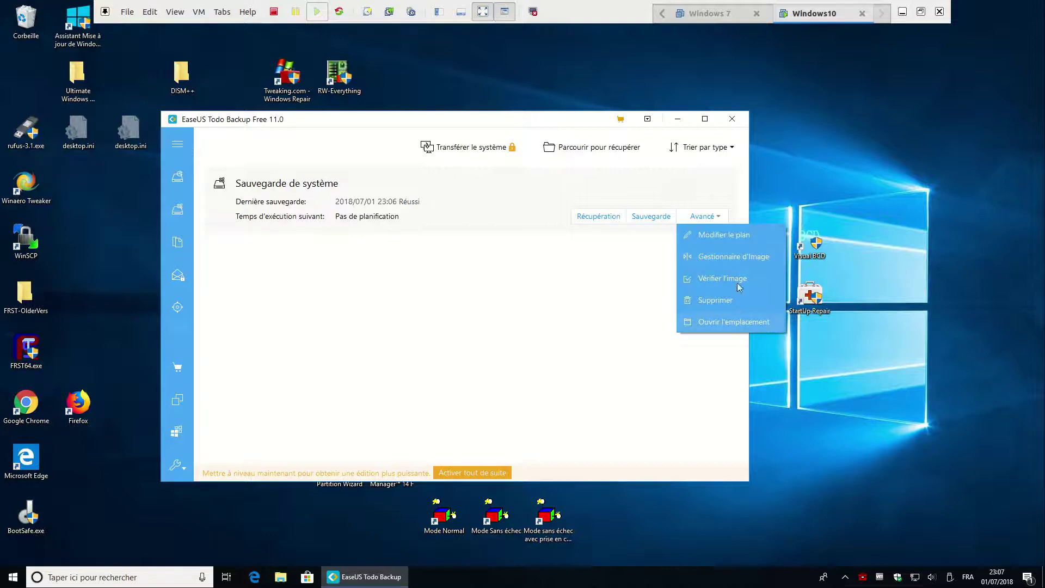
{"action": "left_click", "coordinate": [736, 321]}
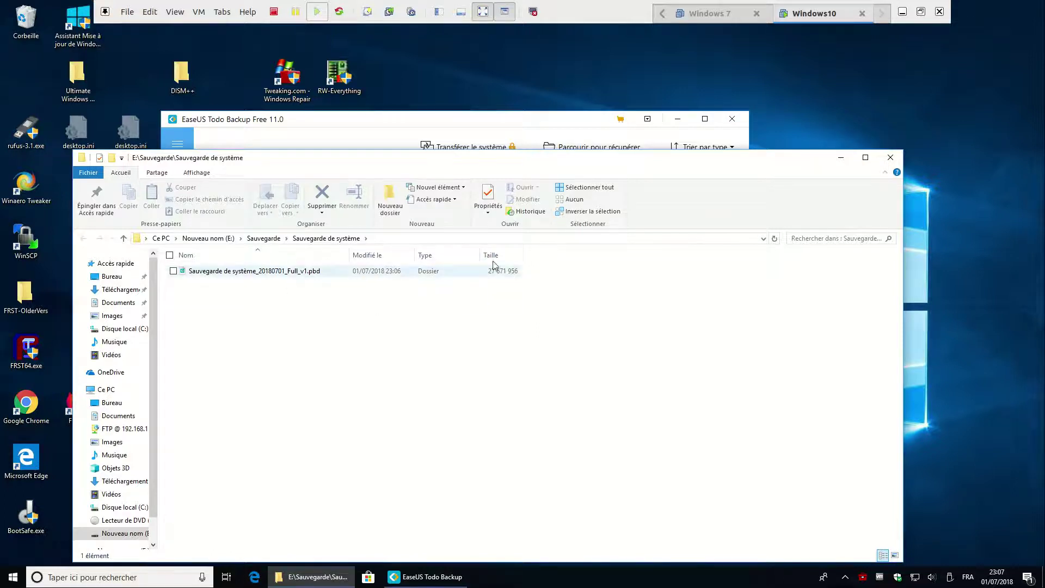
{"action": "left_click", "coordinate": [890, 157]}
{"action": "left_click", "coordinate": [732, 118]}
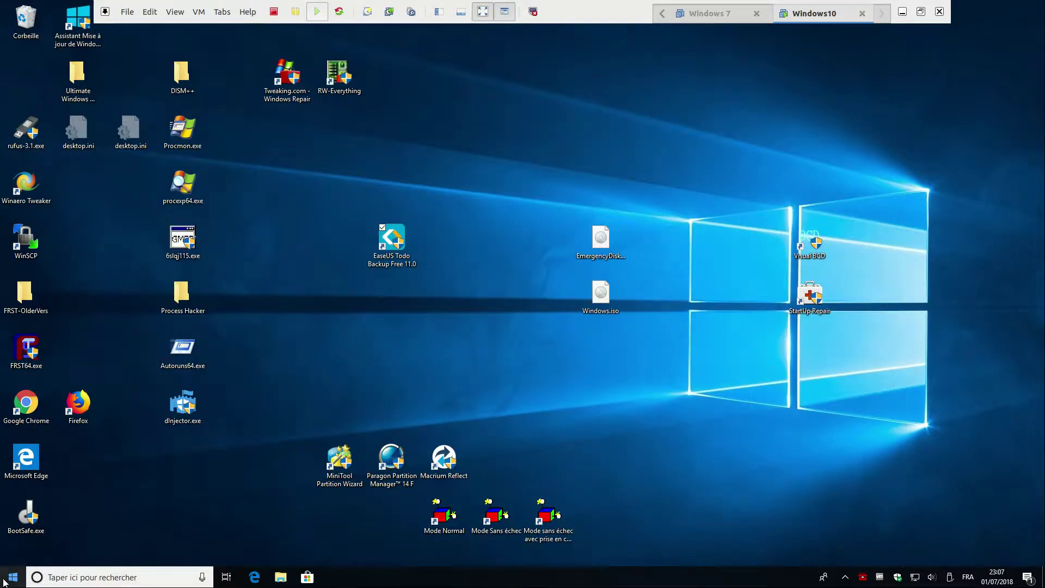
Restart Windows into advanced startup from the Récupération page of the Mise à jour et sécurité settings.
{"action": "left_click", "coordinate": [13, 577]}
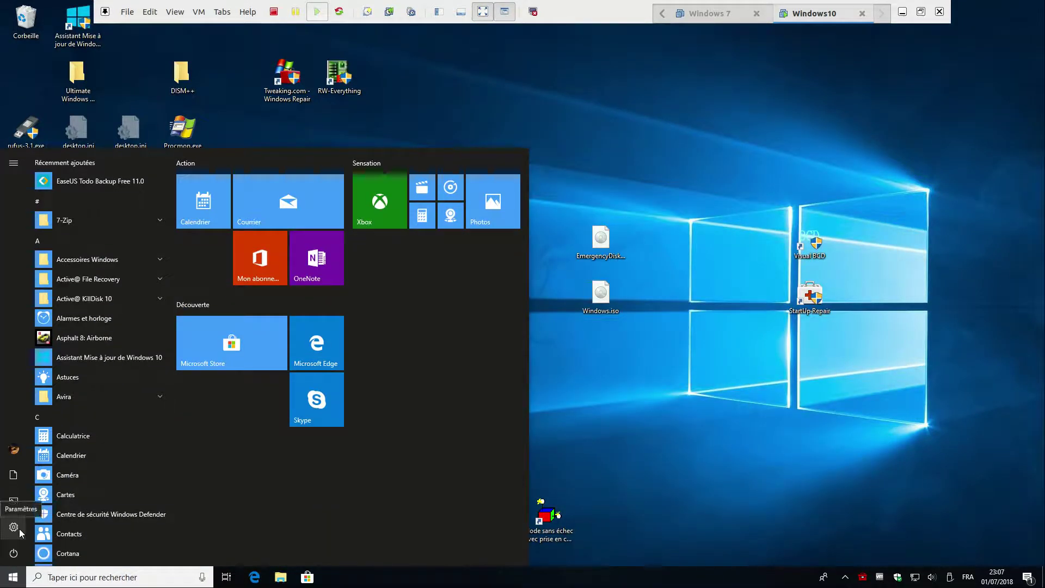
{"action": "left_click", "coordinate": [13, 527]}
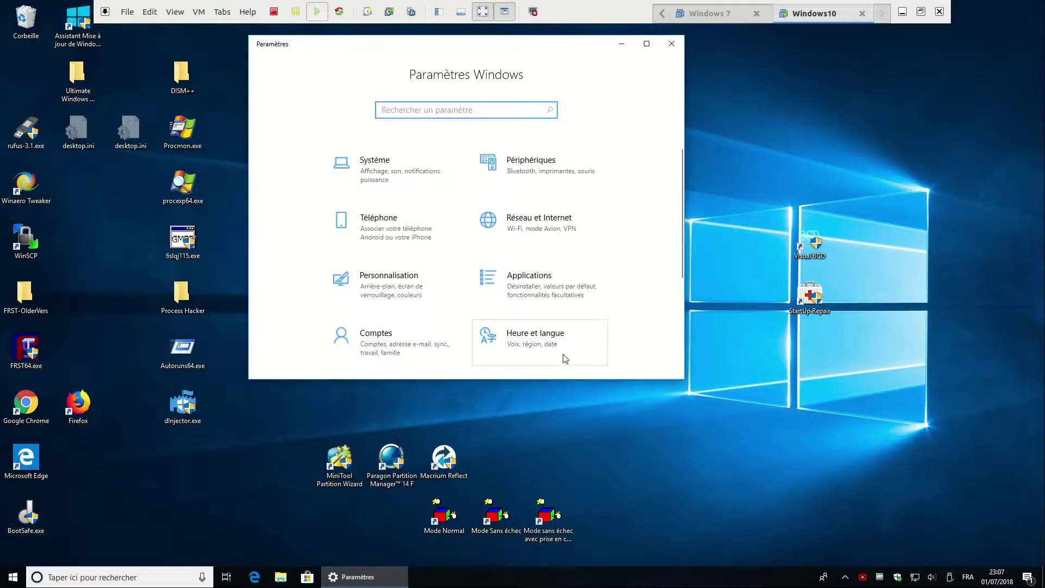
{"action": "scroll", "coordinate": [565, 359], "scroll_direction": "down", "scroll_amount": 3}
{"action": "left_click", "coordinate": [360, 348]}
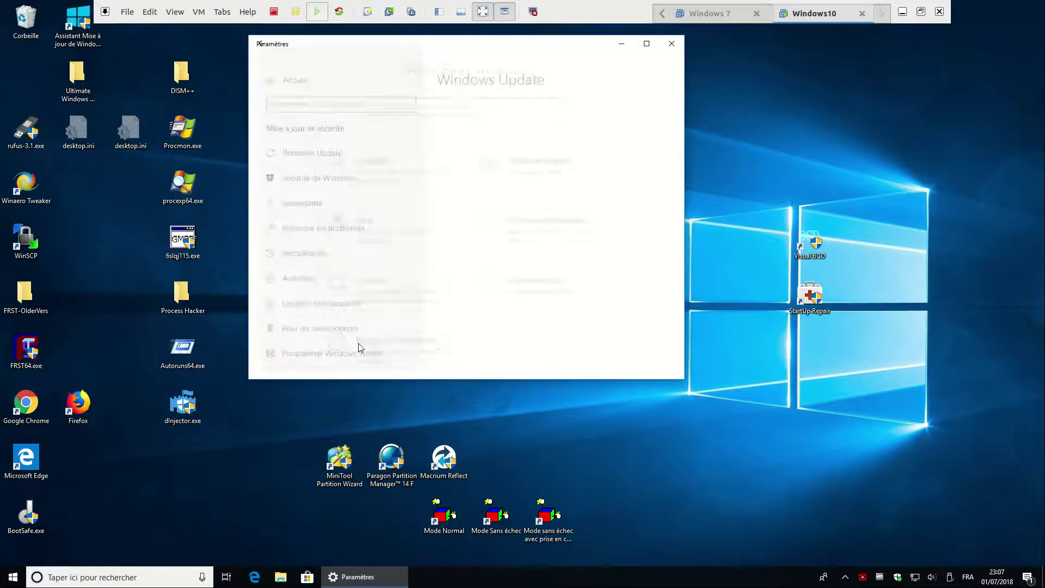
{"action": "left_click", "coordinate": [331, 256]}
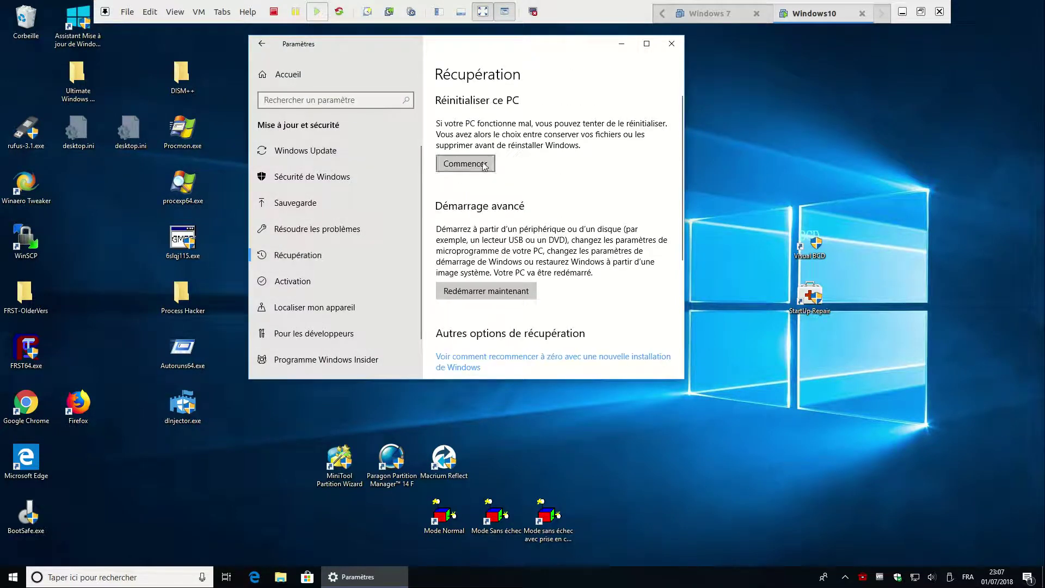
{"action": "left_click", "coordinate": [487, 291]}
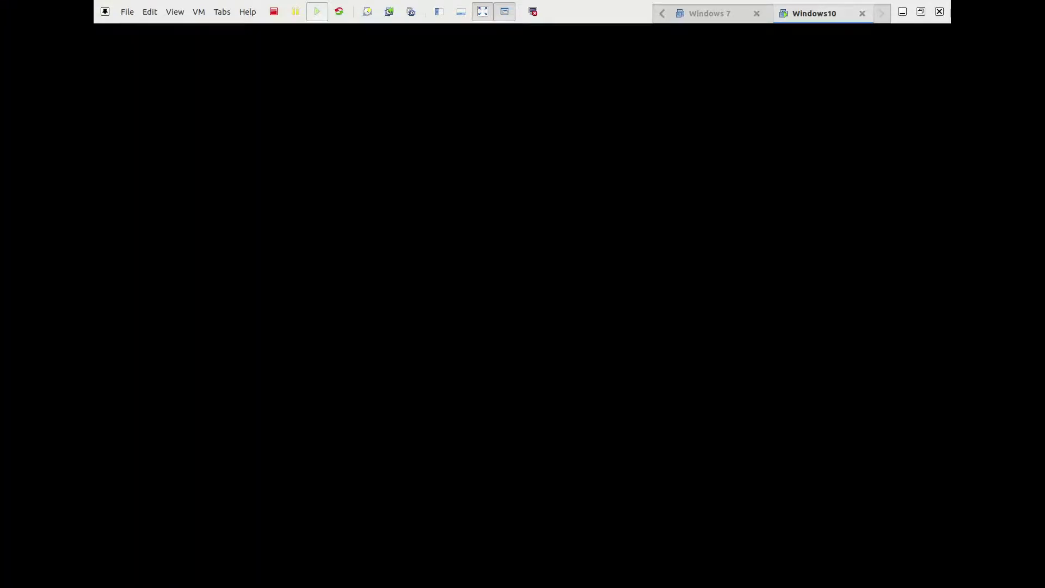
Start the Invite de commandes from the advanced troubleshooting options and authenticate with the account password.
{"action": "left_click", "coordinate": [236, 265]}
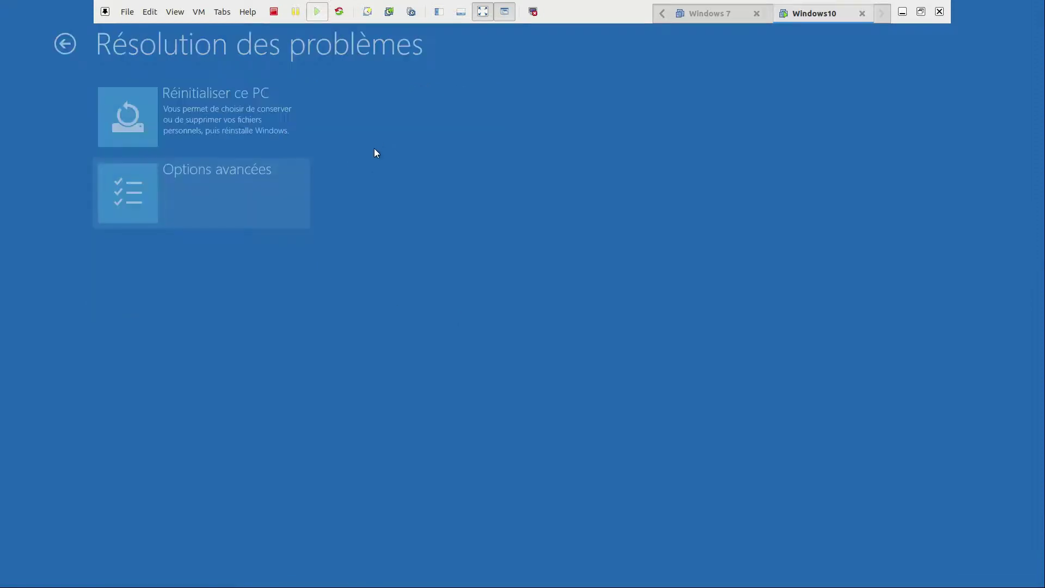
{"action": "left_click", "coordinate": [210, 194]}
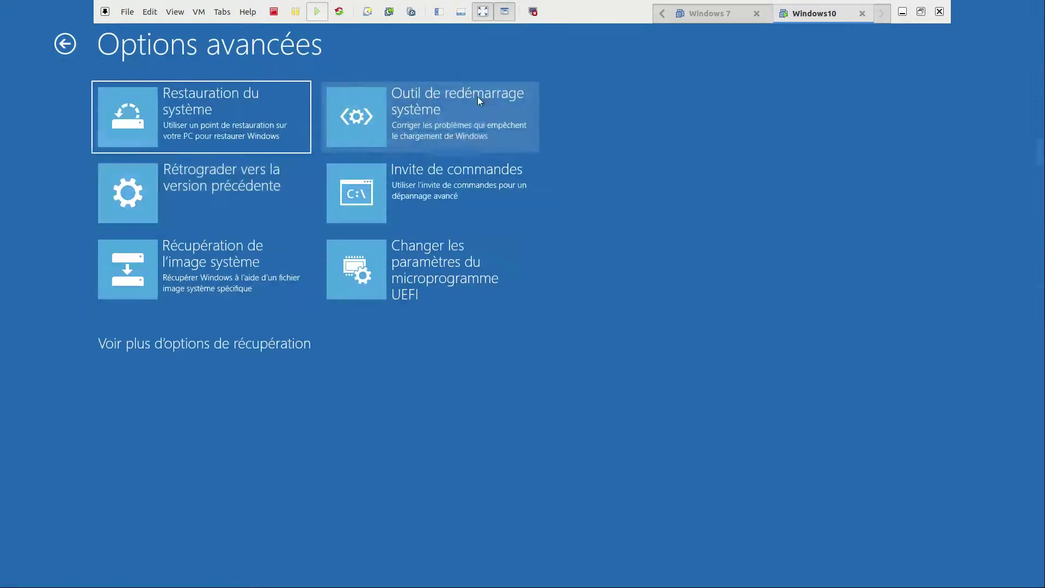
{"action": "left_click", "coordinate": [472, 176]}
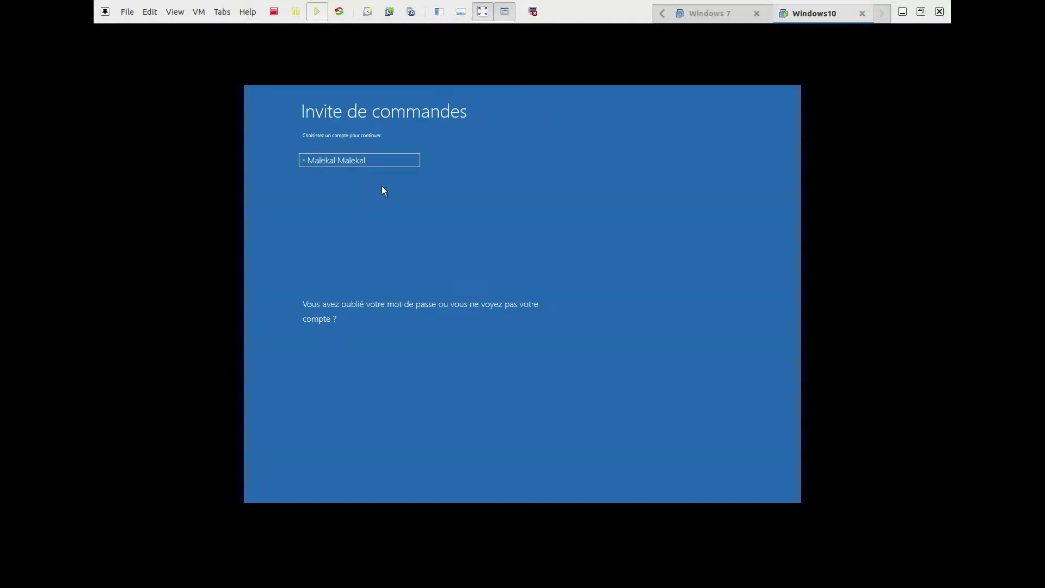
{"action": "left_click", "coordinate": [372, 162]}
{"action": "type", "text": "•••••"}
{"action": "key", "text": "Return"}
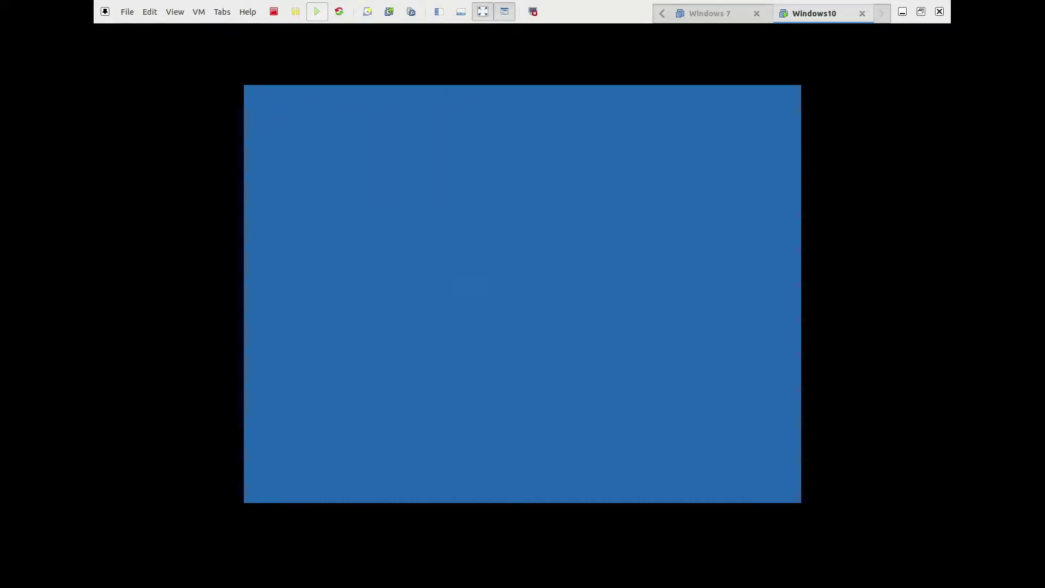
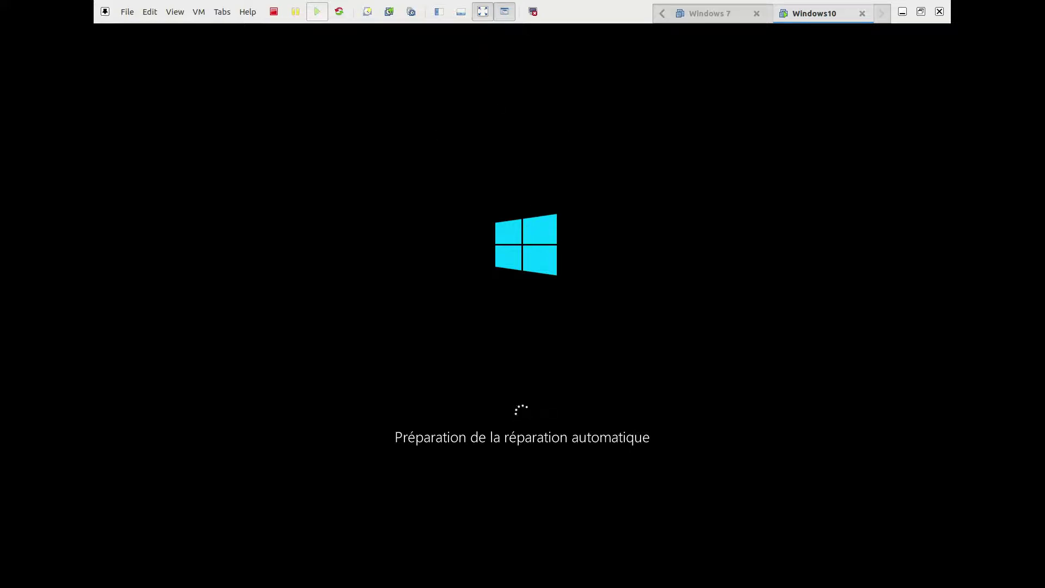
Reset the virtual machine and boot it from EFI VMware Virtual SATA CDROM Drive (1.0).
{"action": "left_click", "coordinate": [342, 13]}
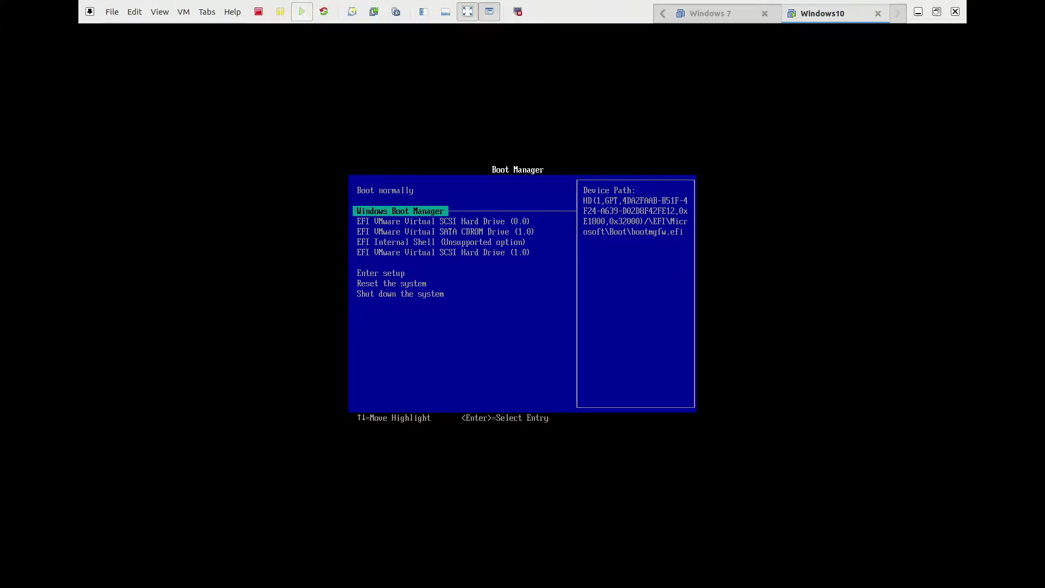
{"action": "key", "text": "Down"}
{"action": "key", "text": "Down"}
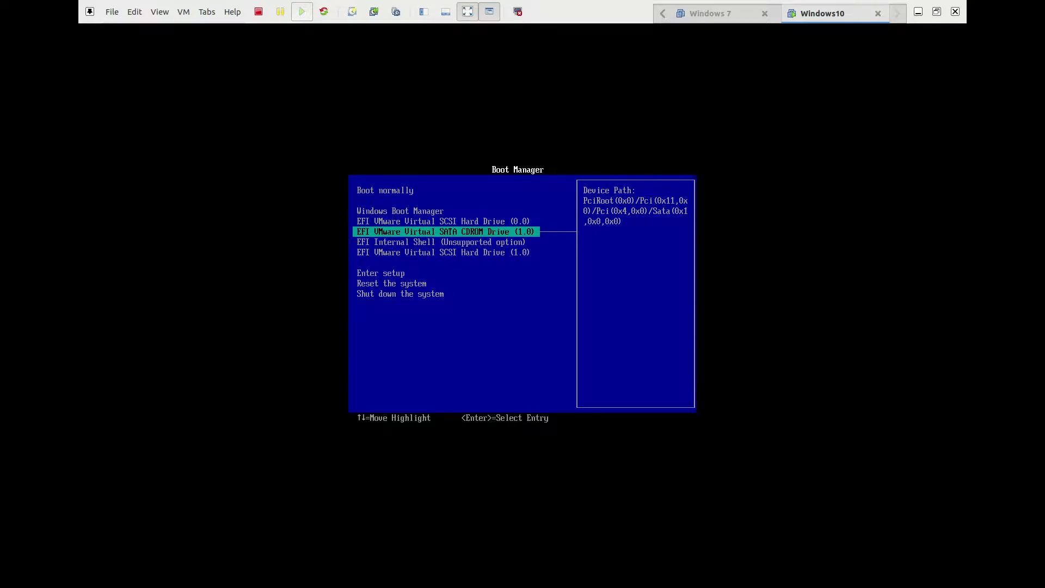
{"action": "key", "text": "Return"}
{"action": "key", "text": "Return"}
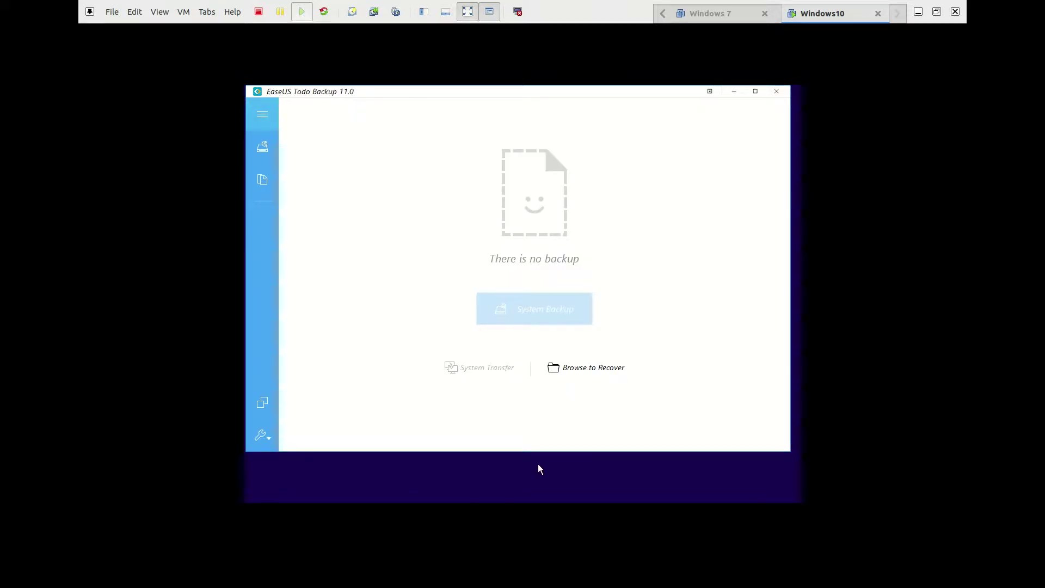
Load the backup image Sauvegarde de système_20180701_Full_v1.pbd from D:\Sauvegarde\Sauvegarde de système for recovery.
{"action": "left_click", "coordinate": [614, 370]}
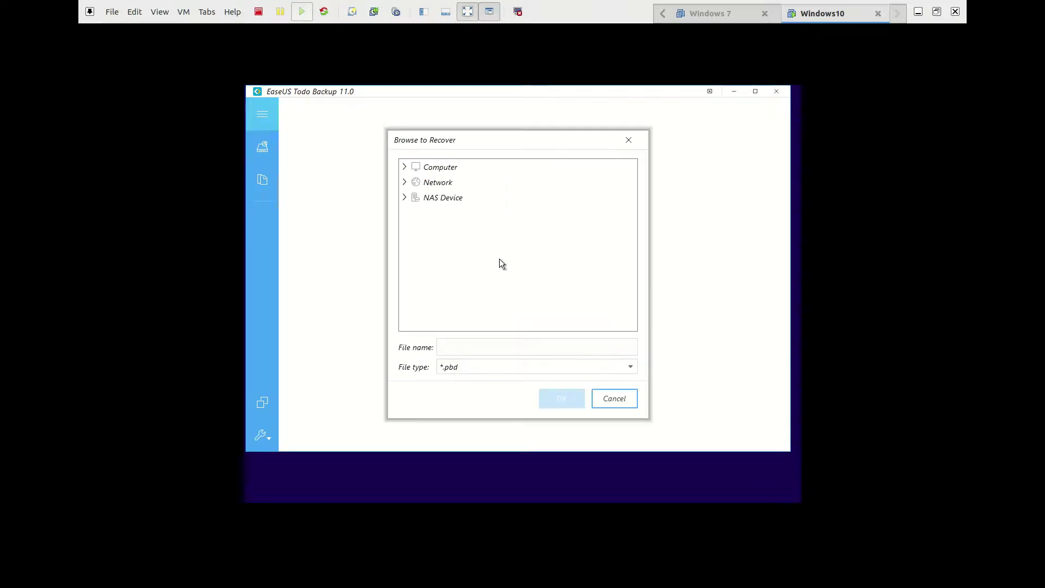
{"action": "left_click", "coordinate": [406, 168]}
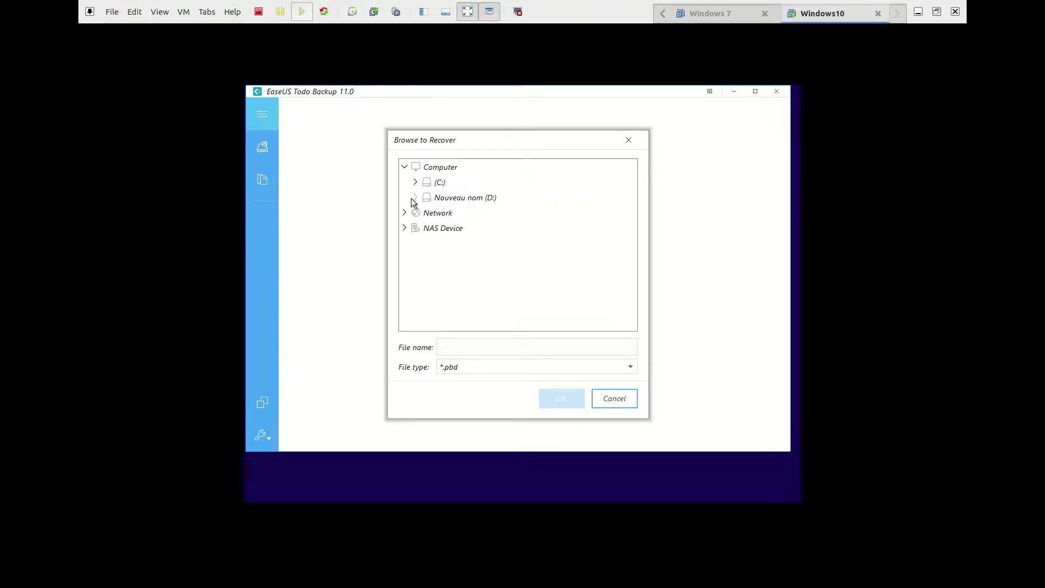
{"action": "left_click", "coordinate": [415, 198]}
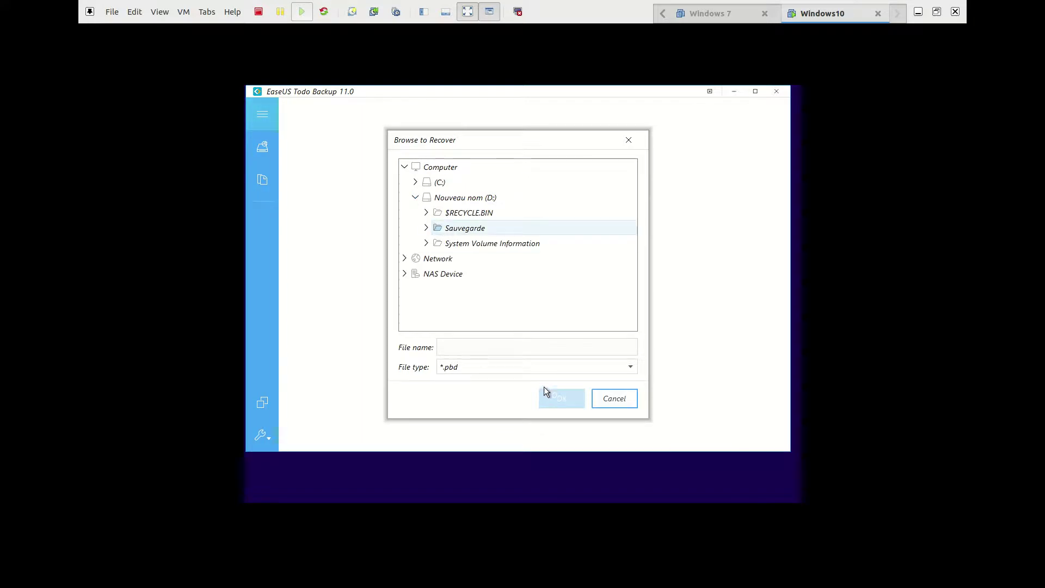
{"action": "left_click", "coordinate": [427, 230]}
{"action": "left_click", "coordinate": [479, 243]}
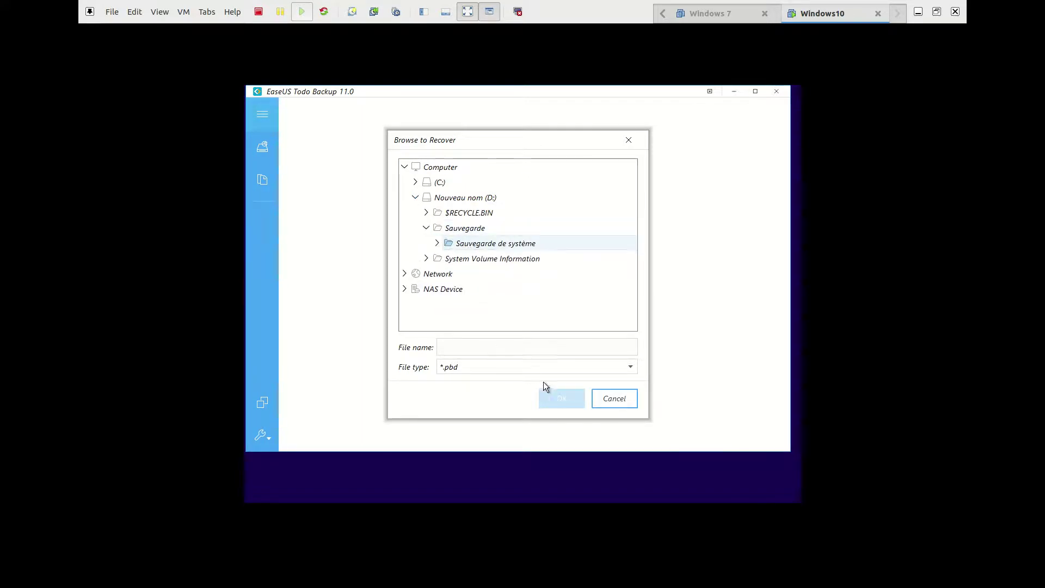
{"action": "left_click", "coordinate": [437, 243]}
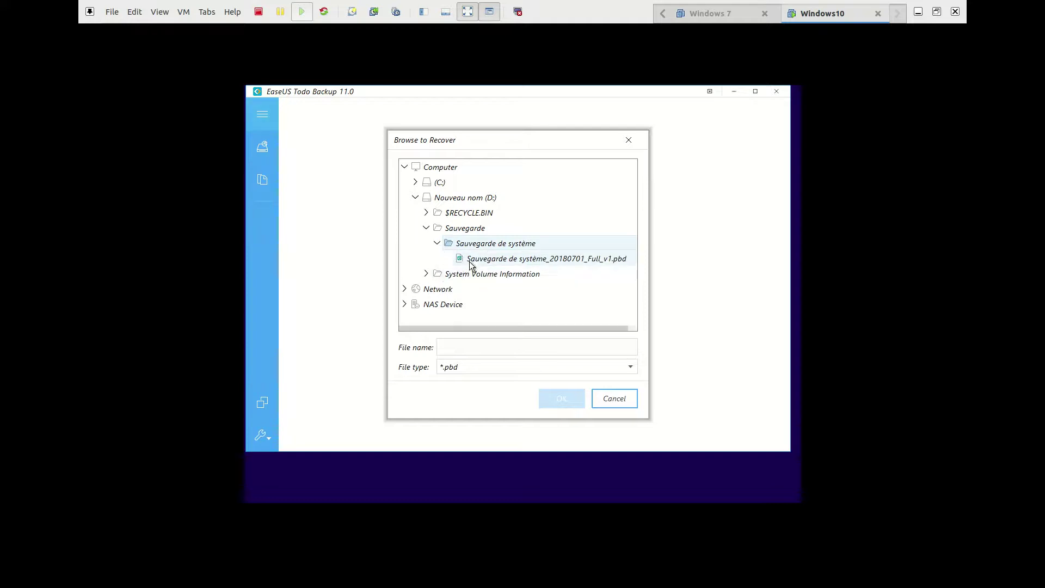
{"action": "left_click", "coordinate": [469, 260]}
{"action": "mouse_move", "coordinate": [548, 142]}
{"action": "left_mouse_down"}
{"action": "mouse_move", "coordinate": [383, 134]}
{"action": "mouse_move", "coordinate": [536, 141]}
{"action": "left_mouse_up"}
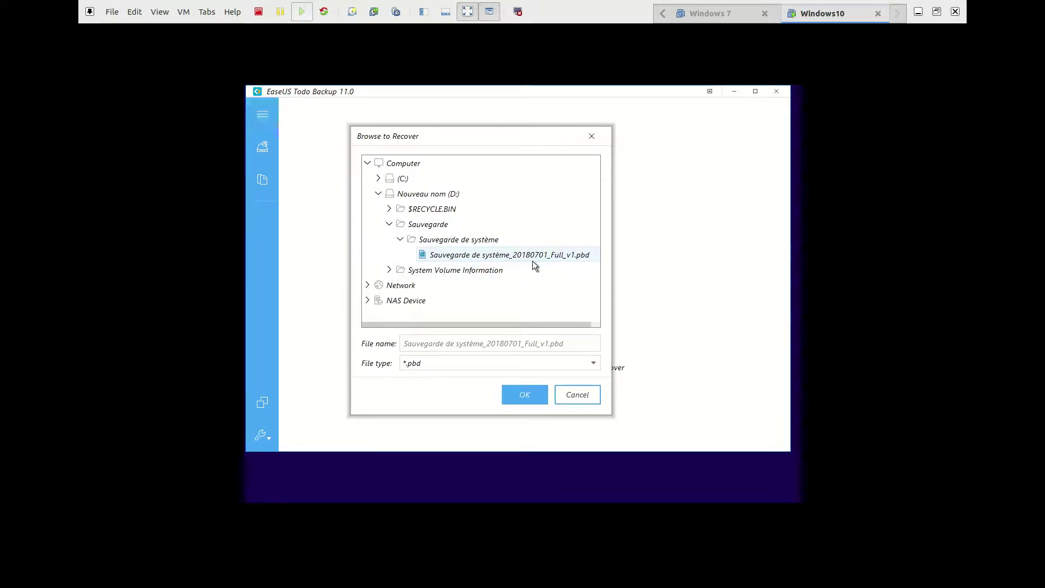
{"action": "left_click", "coordinate": [531, 392]}
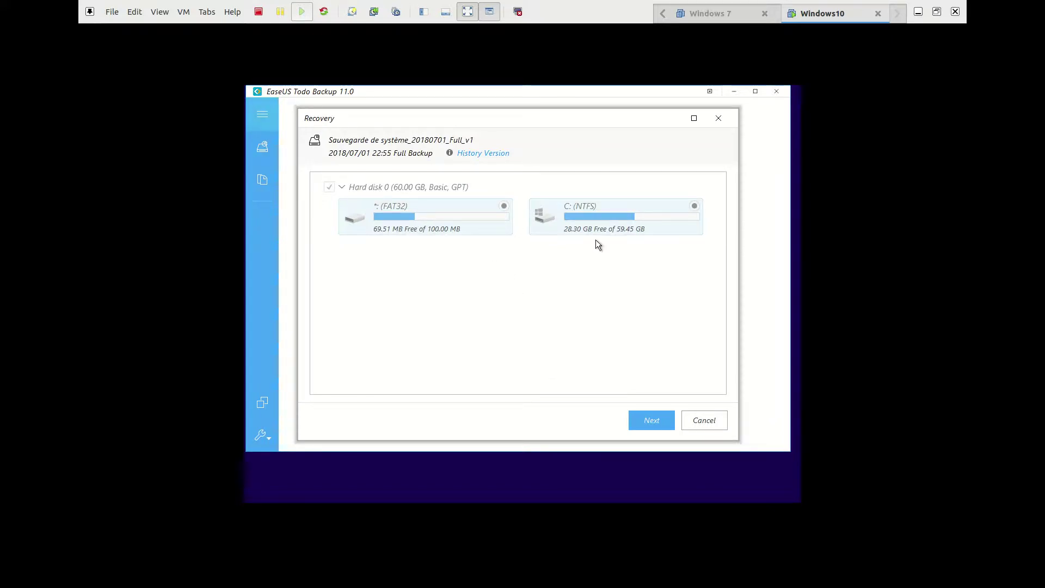
Recover the system image onto Hard disk 0, accepting the overwrite of its system partition, and exit the recovery environment.
{"action": "left_click", "coordinate": [667, 416]}
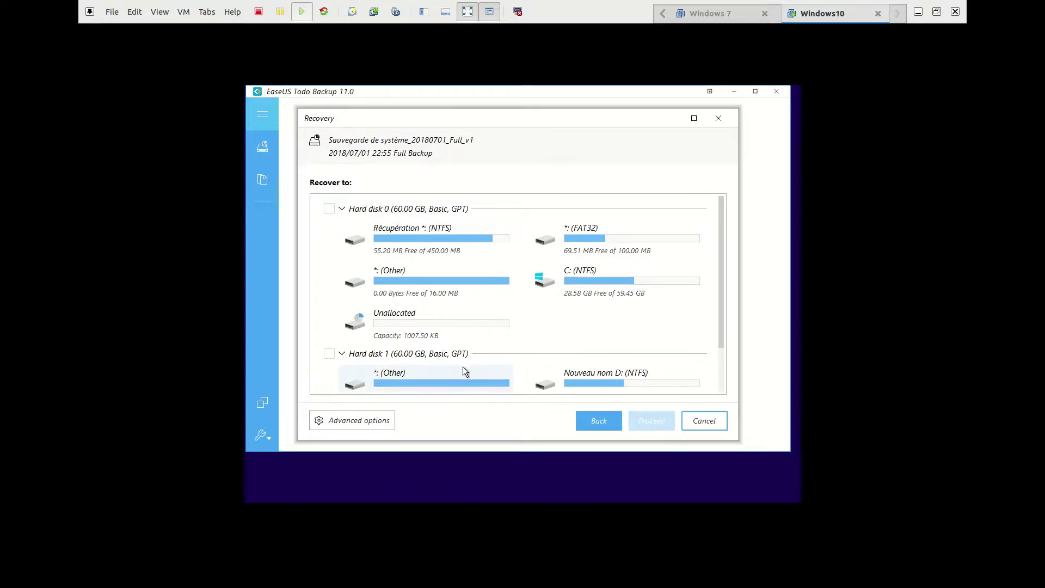
{"action": "left_click", "coordinate": [330, 208]}
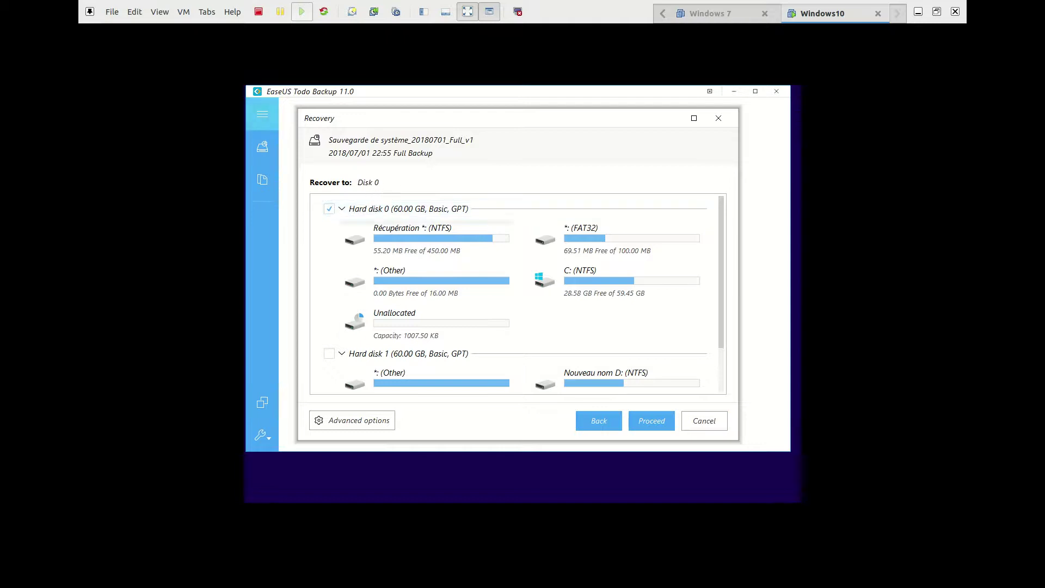
{"action": "left_click", "coordinate": [649, 423]}
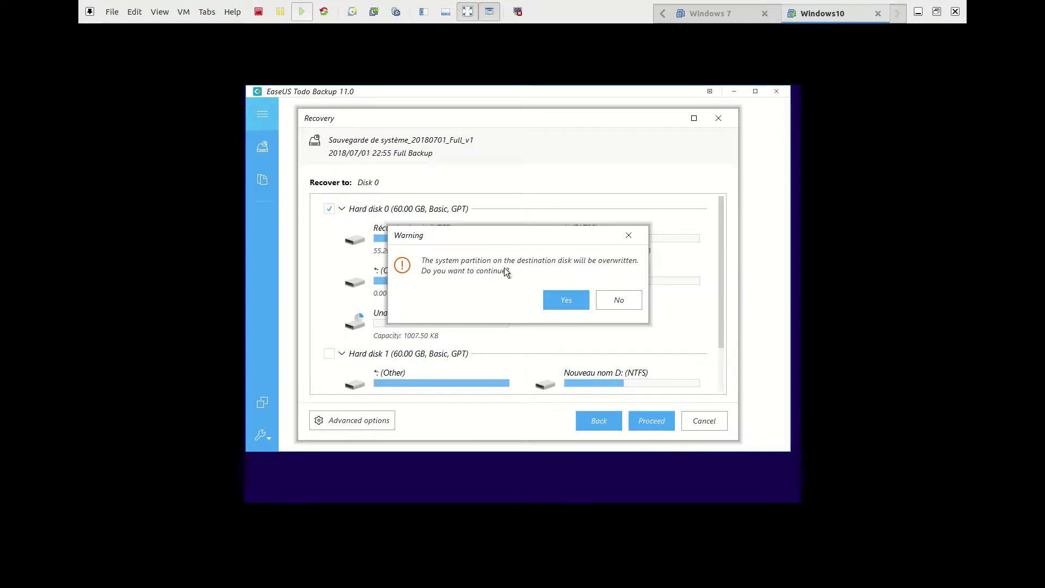
{"action": "left_click", "coordinate": [572, 301]}
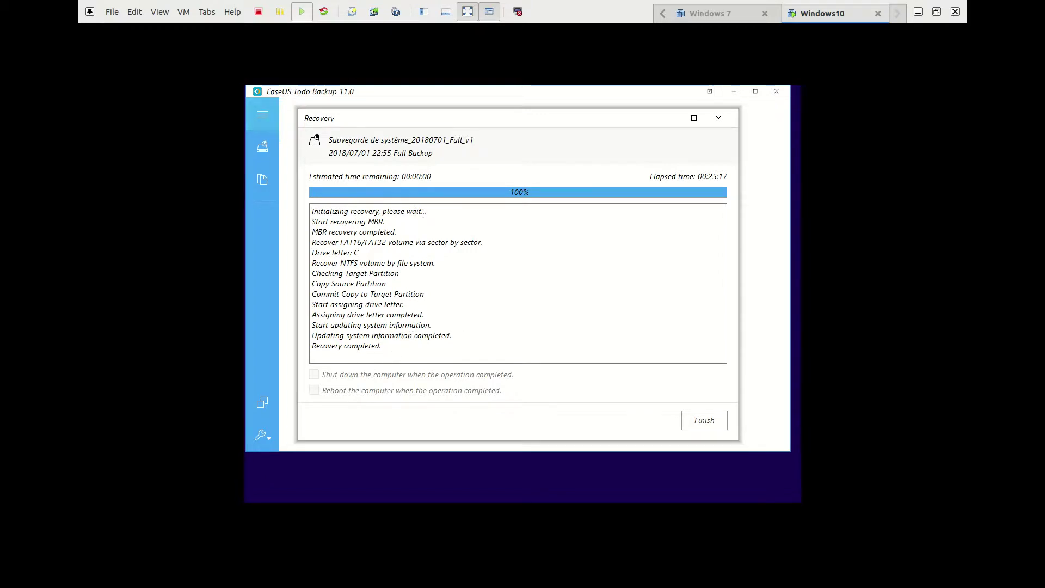
{"action": "left_click", "coordinate": [708, 422]}
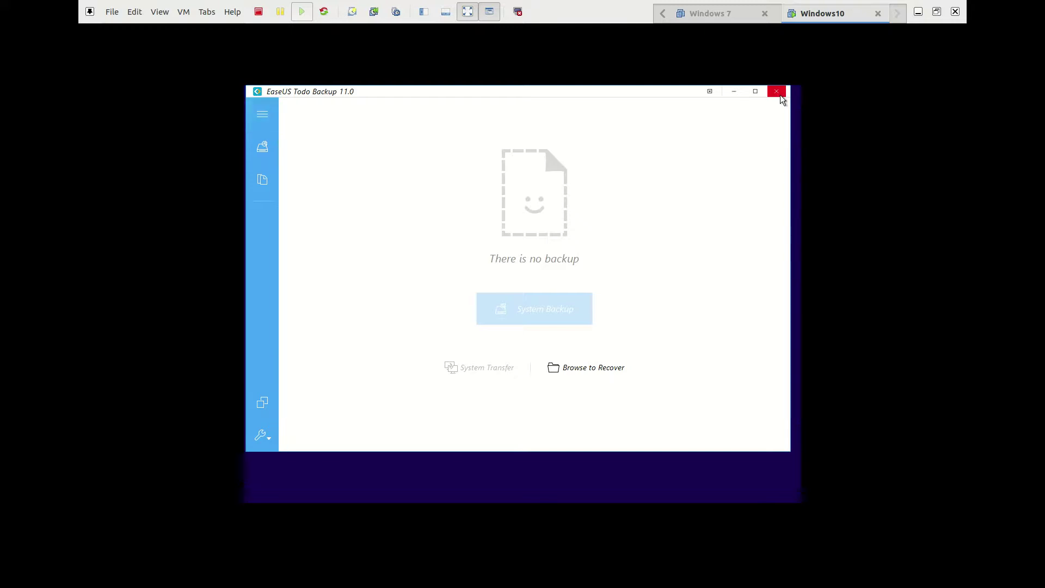
{"action": "left_click", "coordinate": [778, 92]}
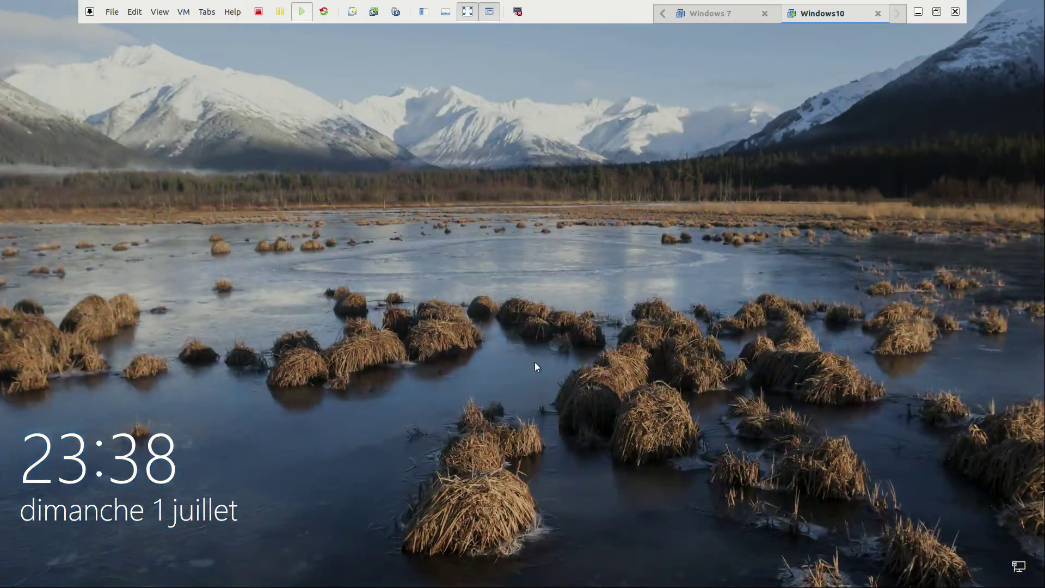
Sign in to the restored Windows with the account password and take the virtual machine out of full screen.
{"action": "left_click", "coordinate": [534, 362]}
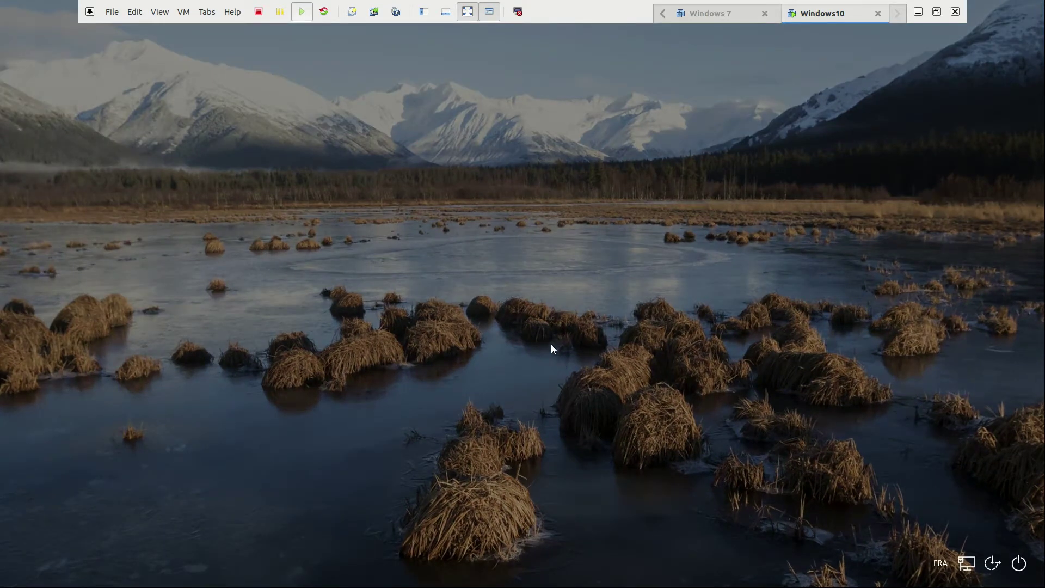
{"action": "type", "text": "•••••••••••"}
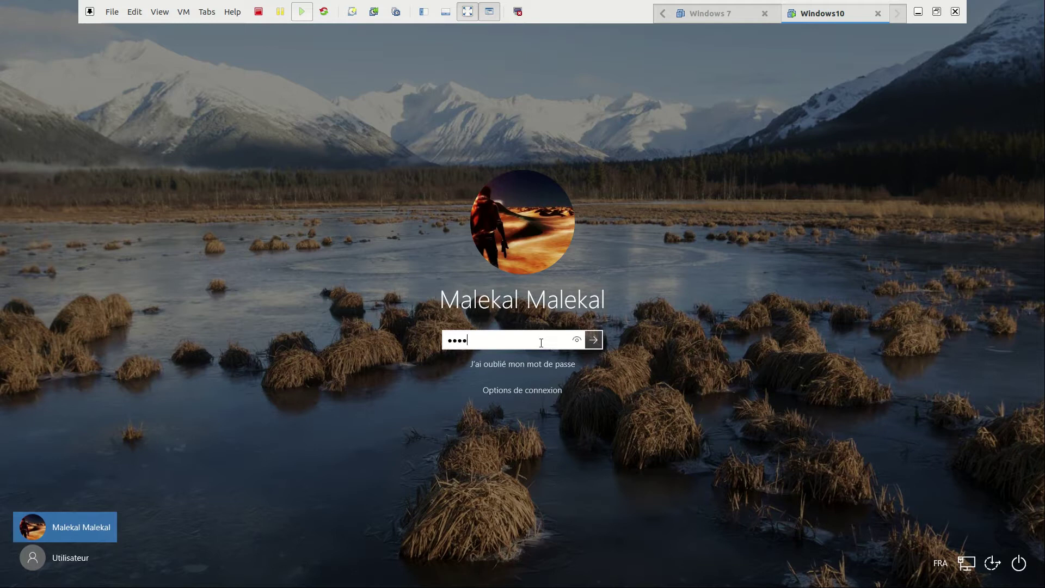
{"action": "key", "text": "Return"}
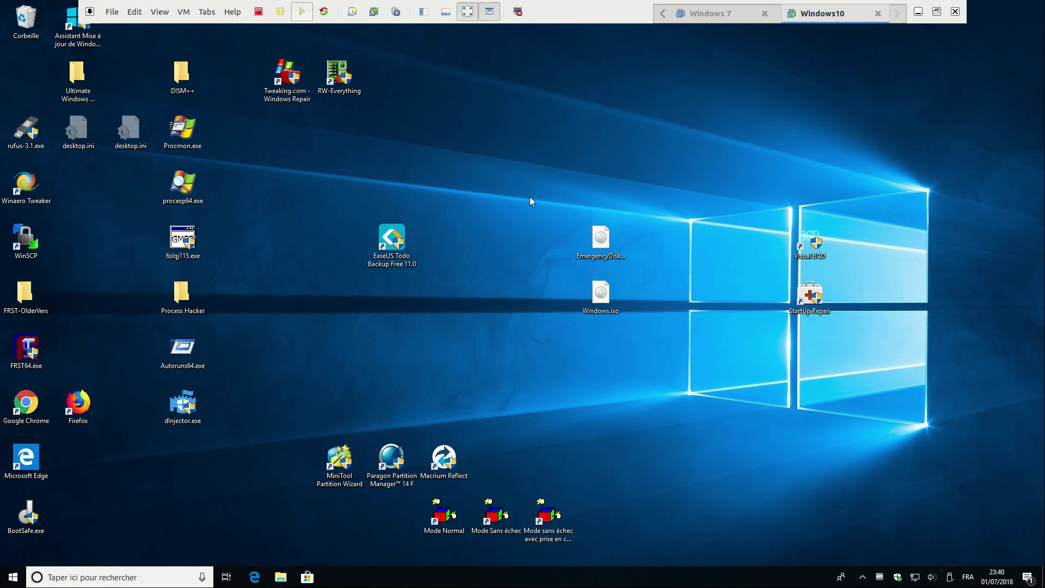
{"action": "left_click", "coordinate": [937, 11]}
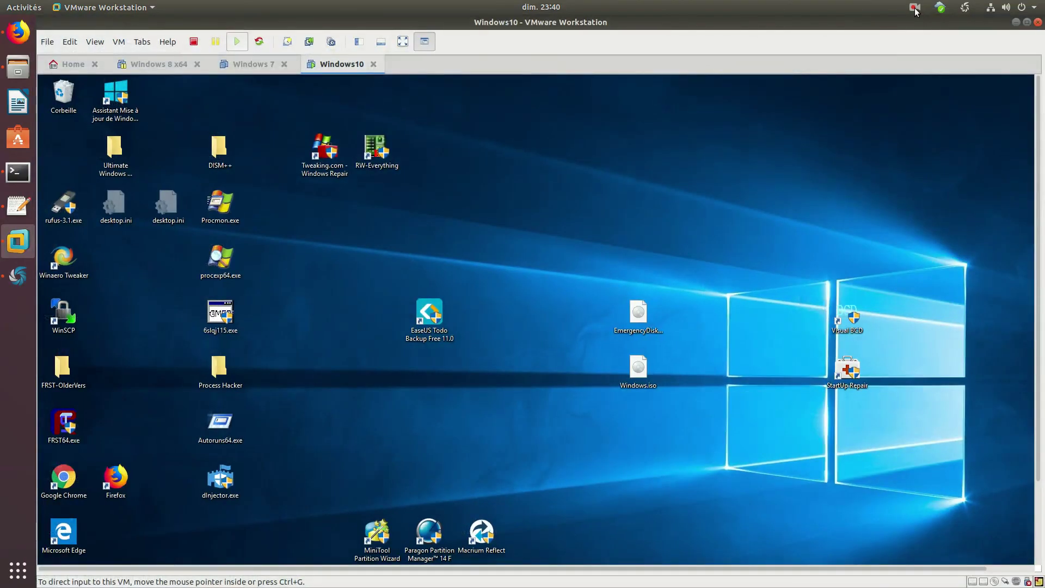